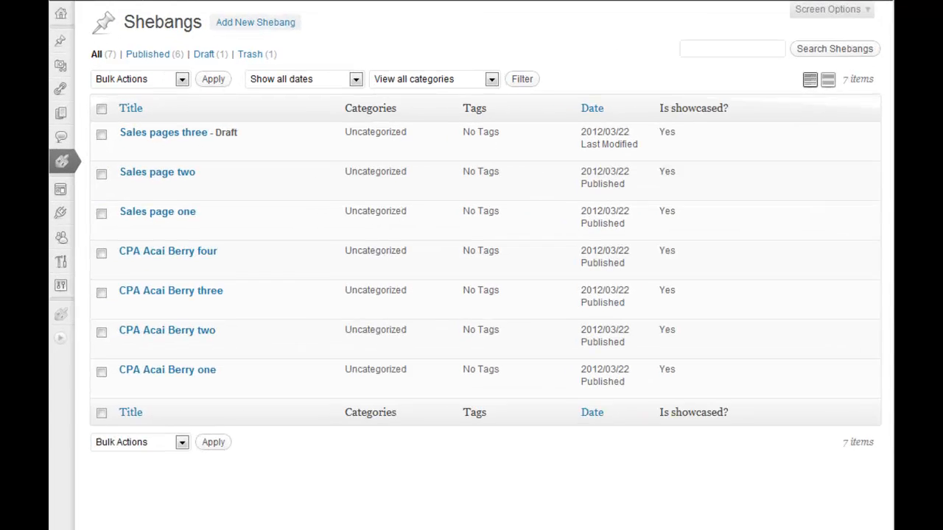
- Switch to the text editor to view the prepared HTML snippets, and return to the Shebangs list
{"action": "key", "text": "alt+Tab"}
{"action": "key", "text": "alt+Tab"}
{"action": "key", "text": "alt+Tab"}
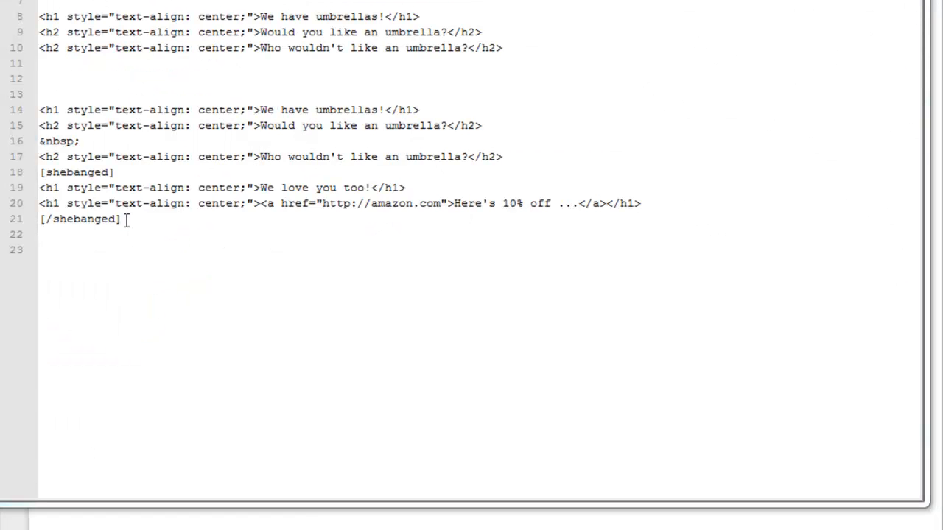
{"action": "left_click", "coordinate": [304, 510]}
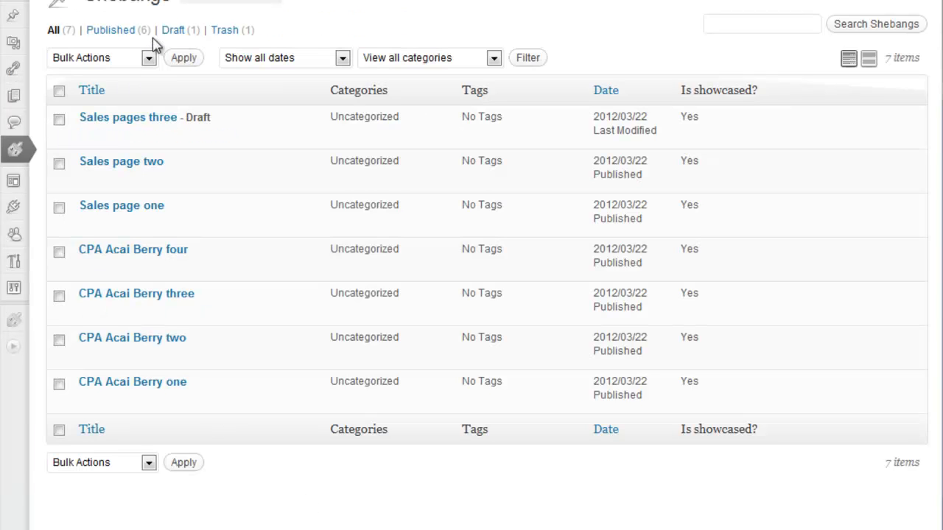
- Create a new Shebang titled "London is Burning"
{"action": "left_click", "coordinate": [243, 4]}
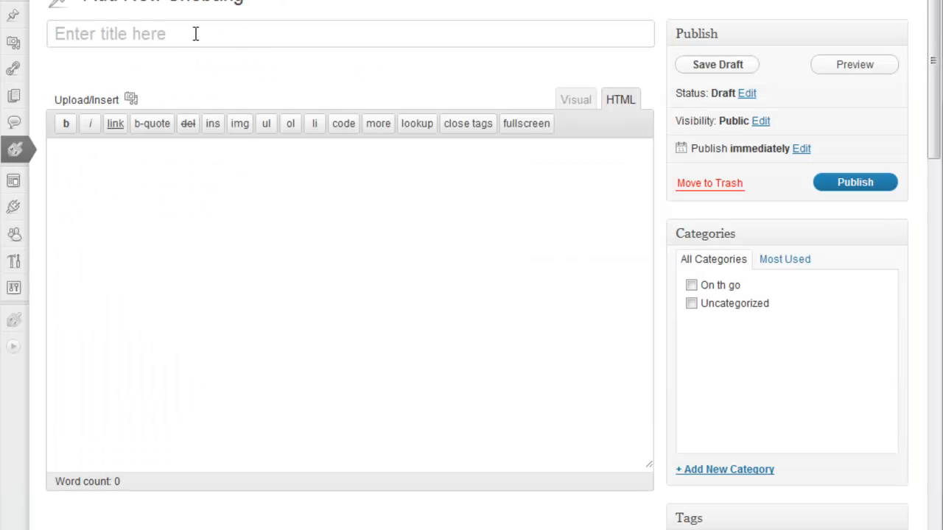
{"action": "type", "text": "London is "}
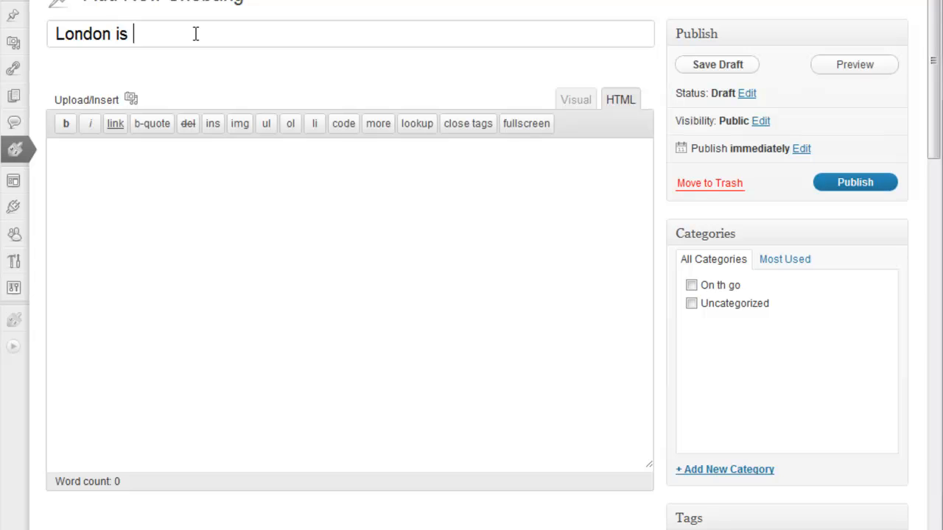
{"action": "type", "text": "Burning"}
- Fill the body with centred HTML: h1 "London is burning", h2 "Just kidding. It's actually quite lovely this time of year." and a closing paragraph; publish it
{"action": "left_click", "coordinate": [434, 221]}
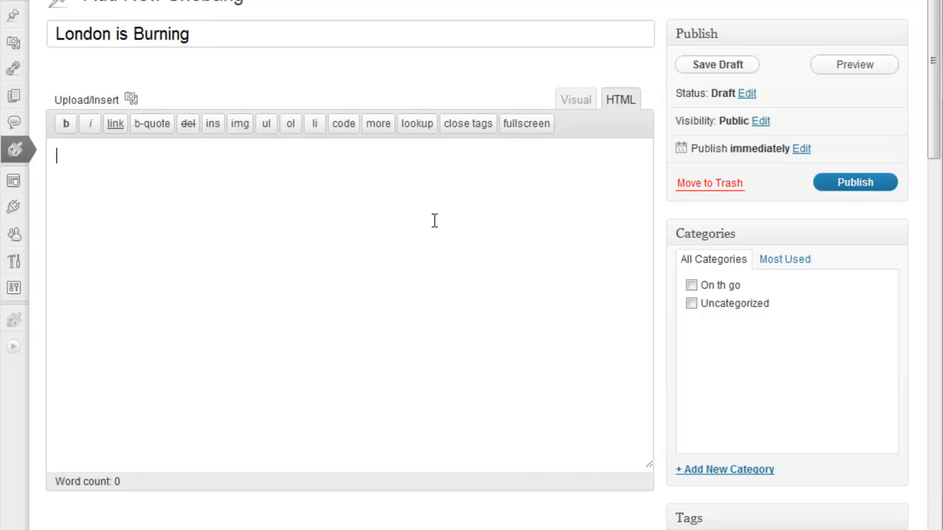
{"action": "type", "text": "<h1 style=\"text-align: center;\">London is burning</h1> <h2 style=\"text-align: center;\">Just kidding. It's actually quite lovely this time of year.</h2> <p style=\"text-align: center;\">Whether it's your first time or has been a long time, the time is now.</p>"}
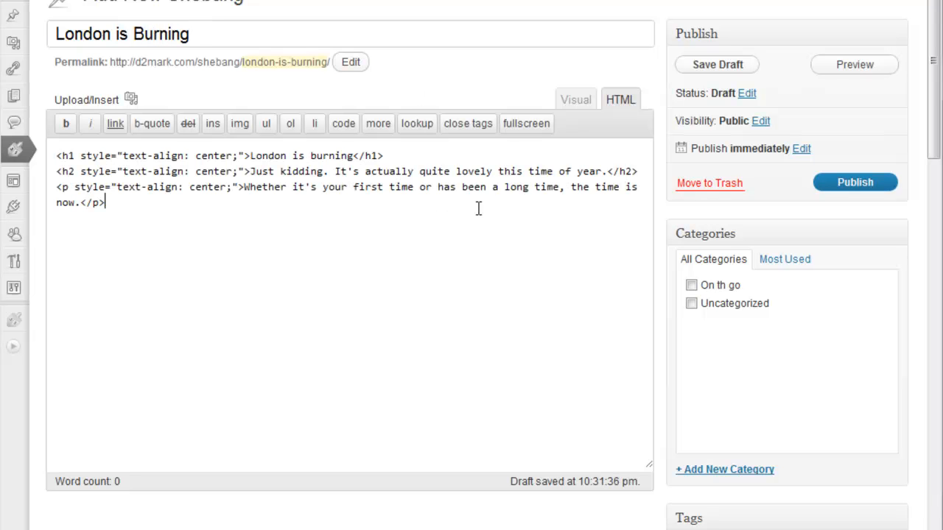
{"action": "left_click", "coordinate": [568, 103]}
{"action": "left_click", "coordinate": [860, 187]}
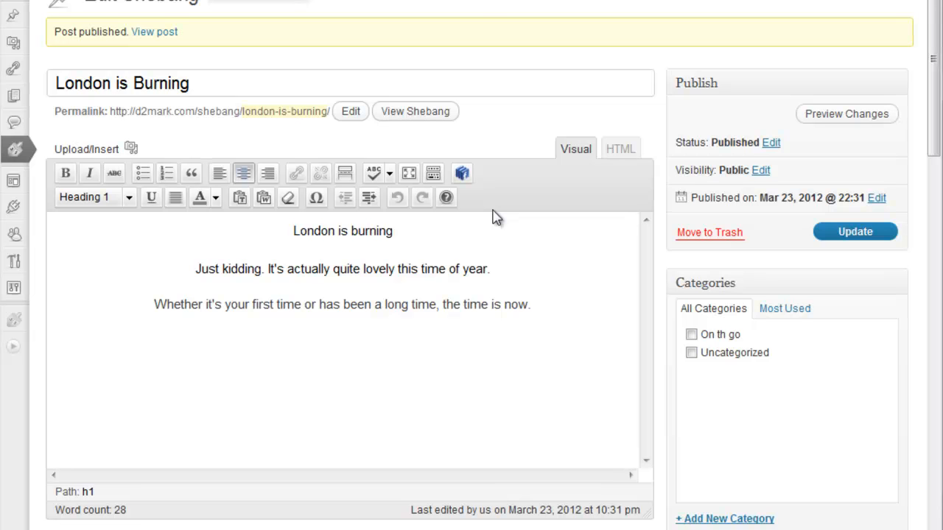
- Choose london1 from the media library for the Shebang's featured image and update the post
{"action": "scroll", "coordinate": [874, 421], "scroll_direction": "down", "scroll_amount": 2}
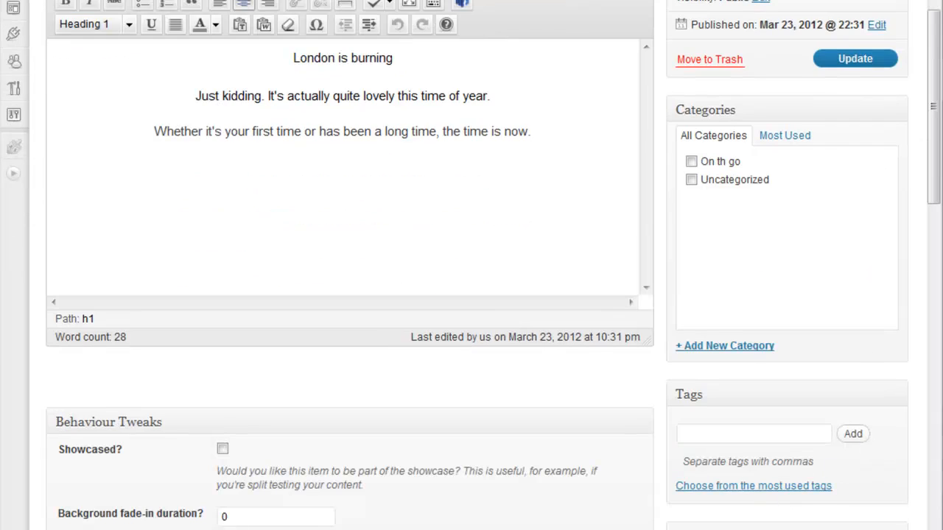
{"action": "left_click", "coordinate": [716, 529]}
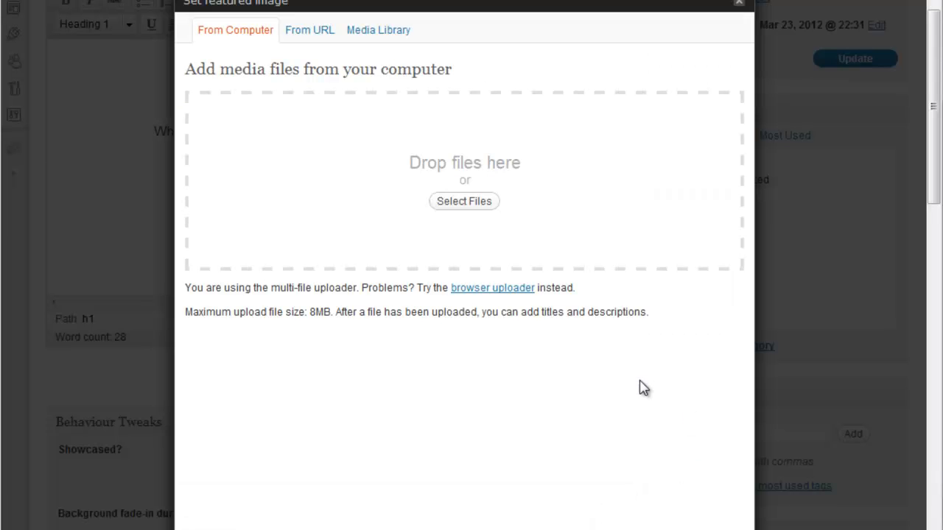
{"action": "left_click", "coordinate": [389, 37]}
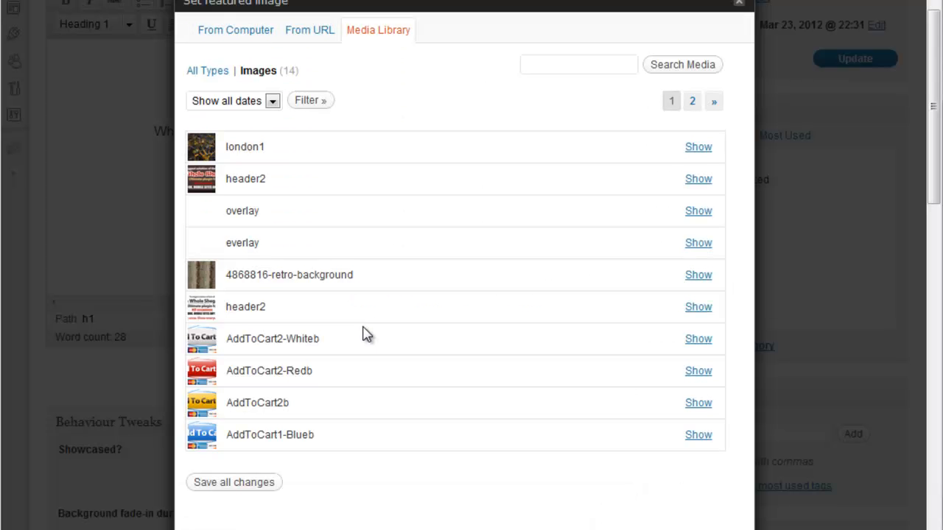
{"action": "left_click", "coordinate": [699, 147]}
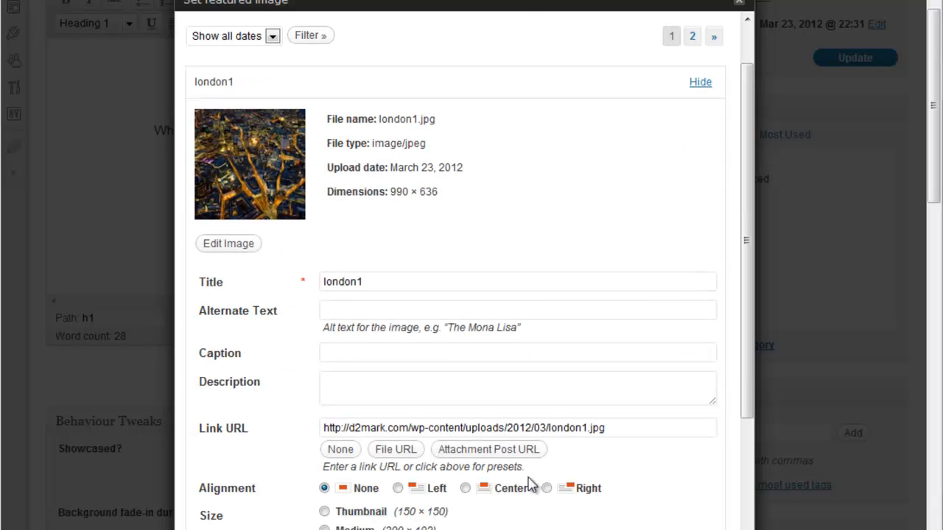
{"action": "left_click", "coordinate": [739, 4]}
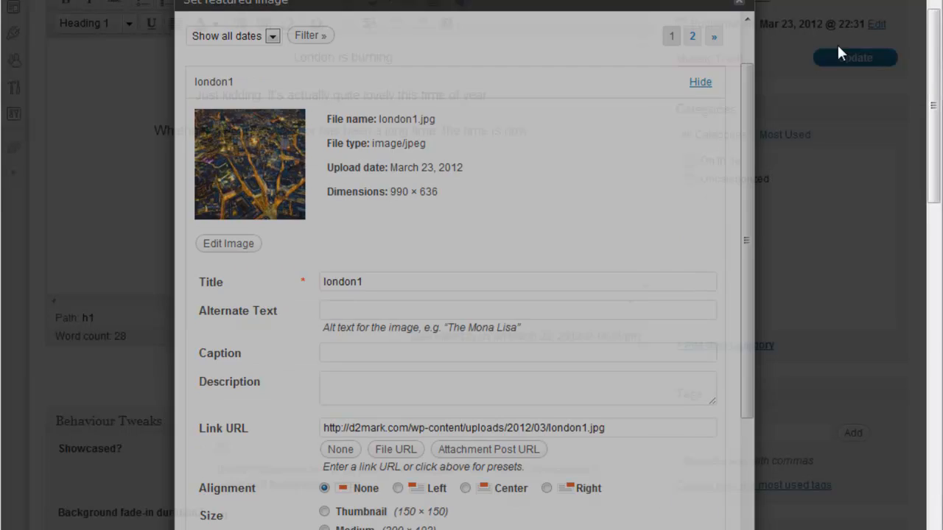
{"action": "left_click", "coordinate": [847, 57]}
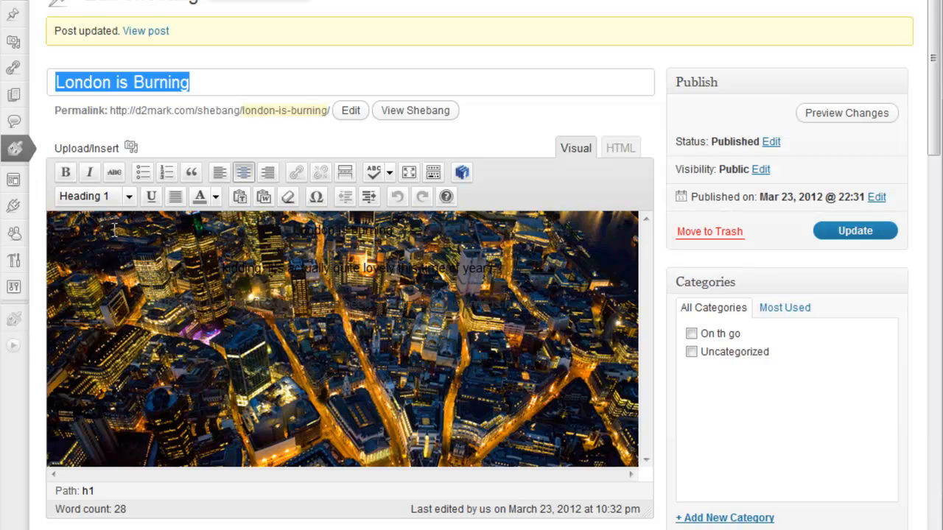
{"action": "left_click", "coordinate": [43, 432]}
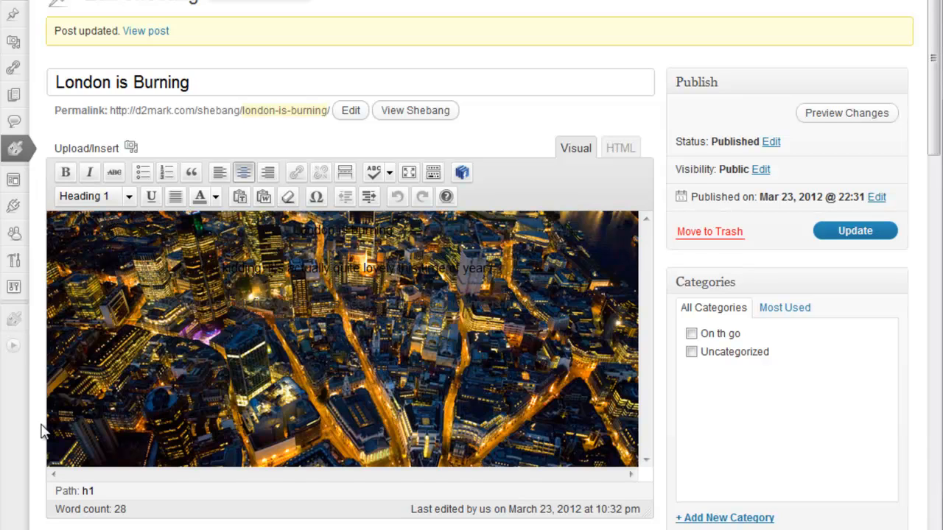
- Set the page background color in the Design Tweaks to FF1249
{"action": "scroll", "coordinate": [42, 432], "scroll_direction": "down", "scroll_amount": 2}
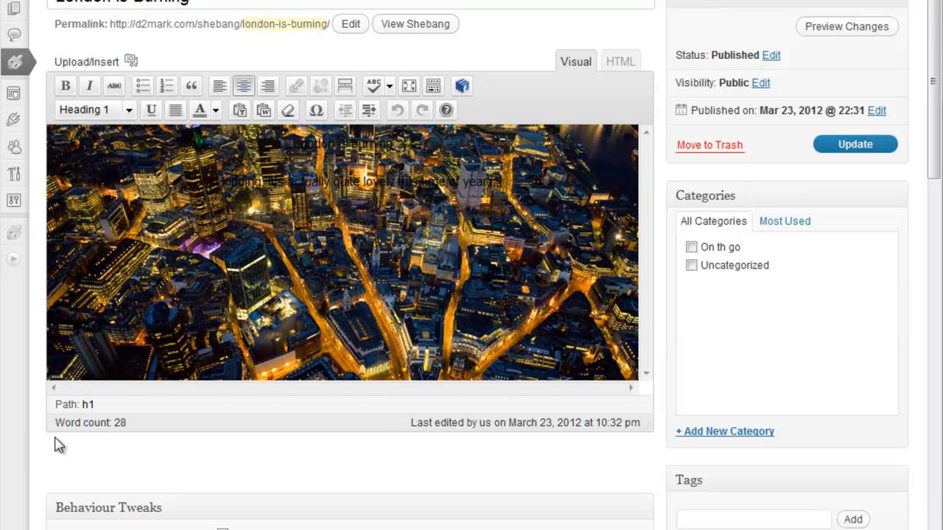
{"action": "scroll", "coordinate": [38, 463], "scroll_direction": "down", "scroll_amount": 5}
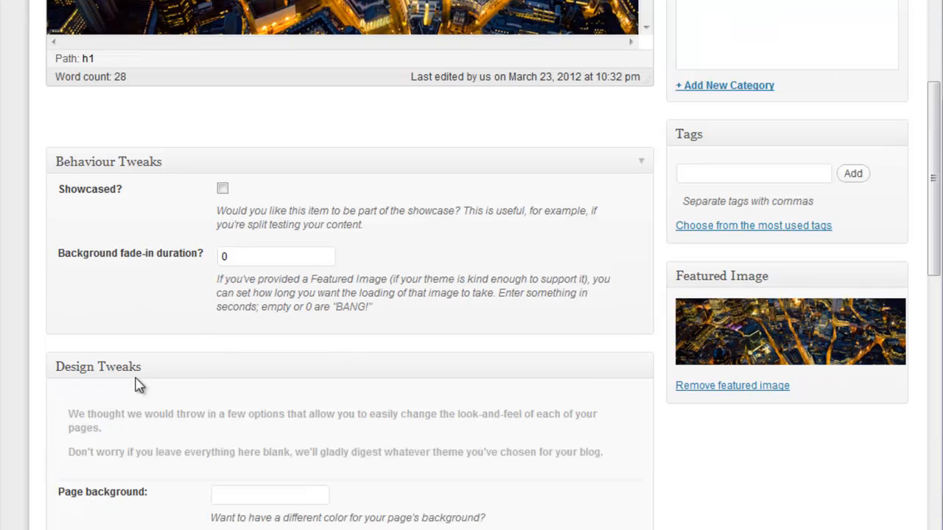
{"action": "left_click", "coordinate": [245, 493]}
{"action": "left_click", "coordinate": [369, 521]}
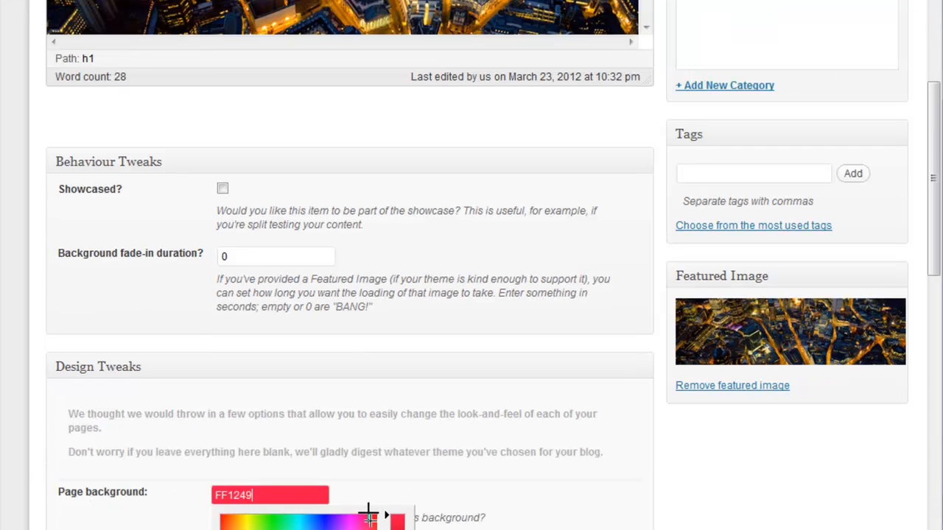
{"action": "left_click", "coordinate": [575, 504]}
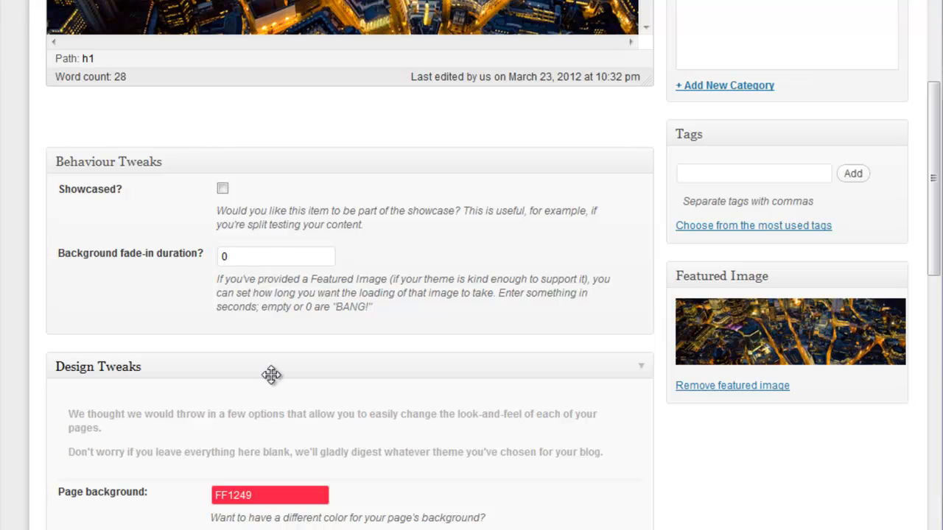
- Set the background fade-in duration to 10 seconds, save the post and check the published page before returning to editing
{"action": "left_click", "coordinate": [230, 255]}
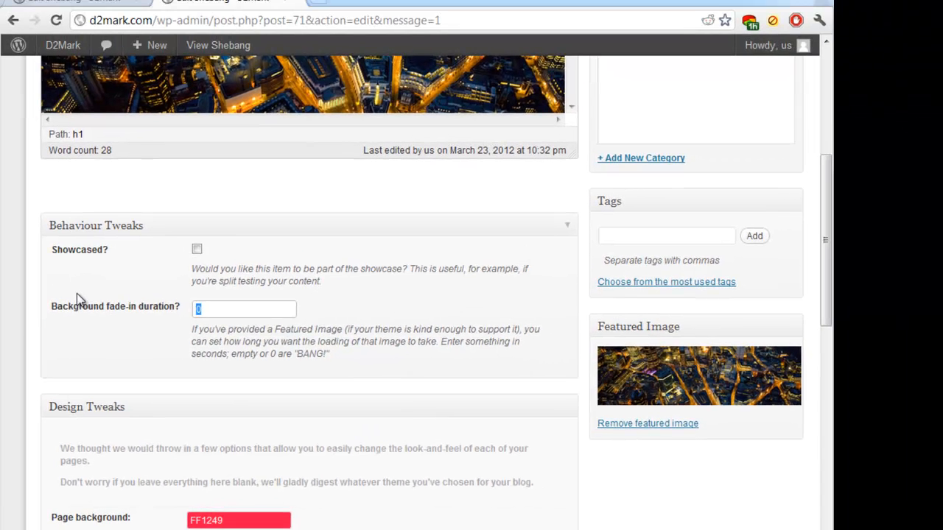
{"action": "type", "text": "10"}
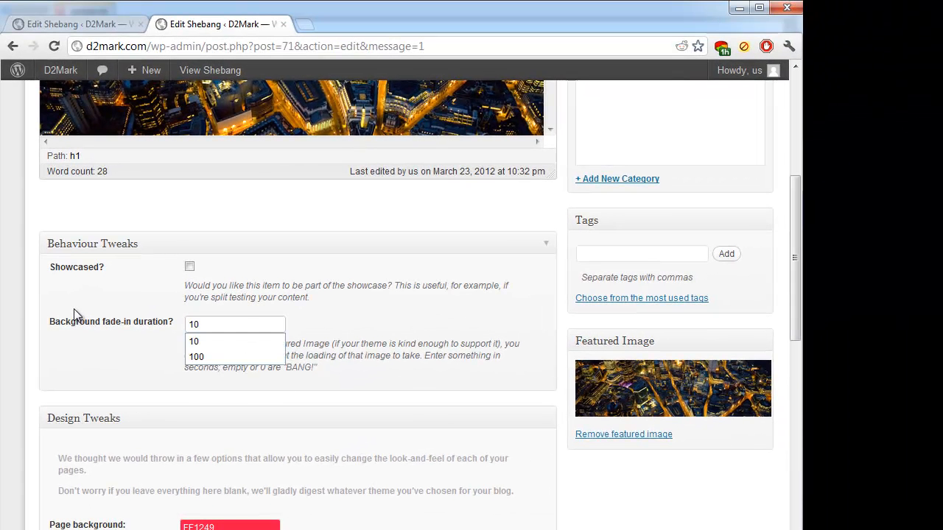
{"action": "key", "text": "Return"}
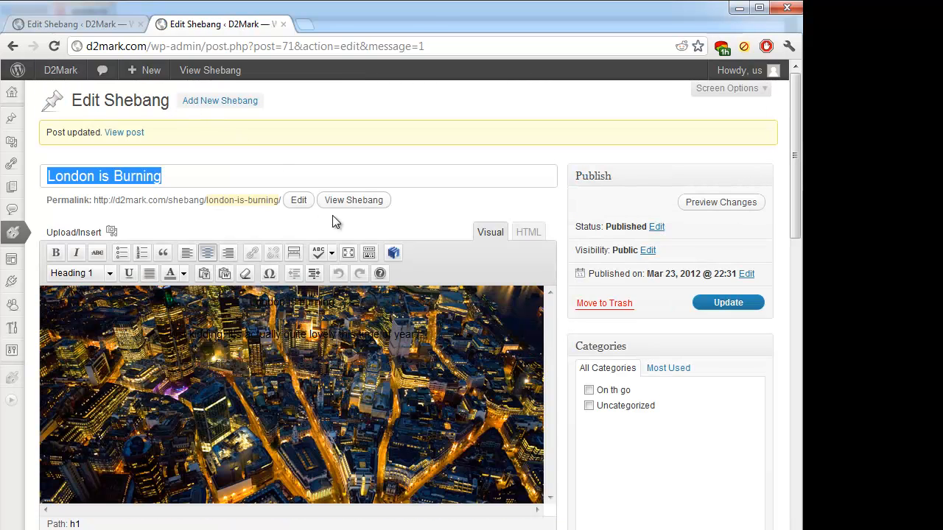
{"action": "left_click", "coordinate": [360, 201]}
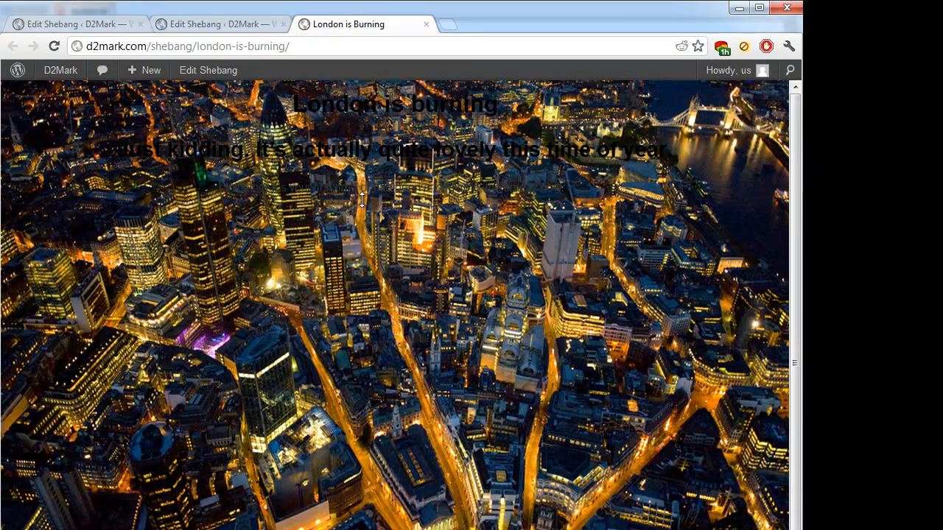
{"action": "left_click", "coordinate": [235, 23]}
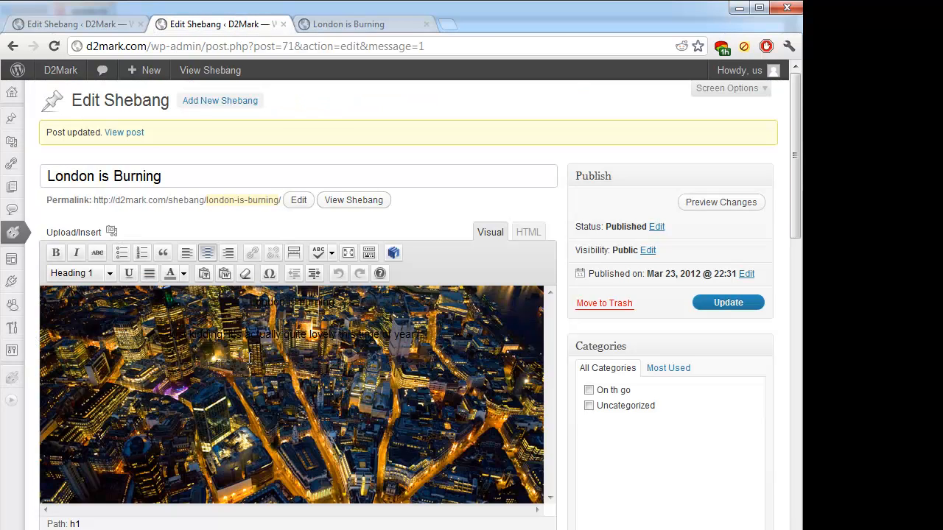
- Open the Google Font directory linked for the title font and copy the font name "Londrina Solid"
{"action": "scroll", "coordinate": [37, 427], "scroll_direction": "down", "scroll_amount": 1}
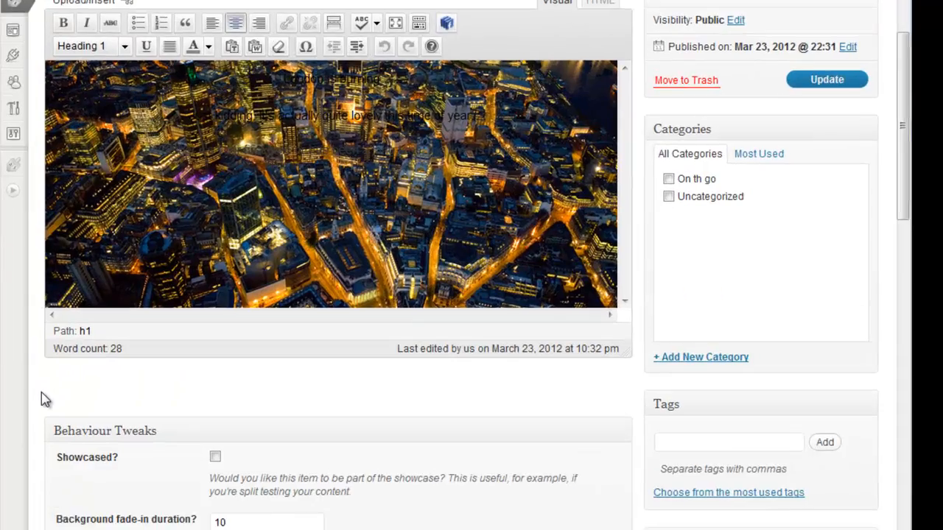
{"action": "scroll", "coordinate": [41, 393], "scroll_direction": "down", "scroll_amount": 7}
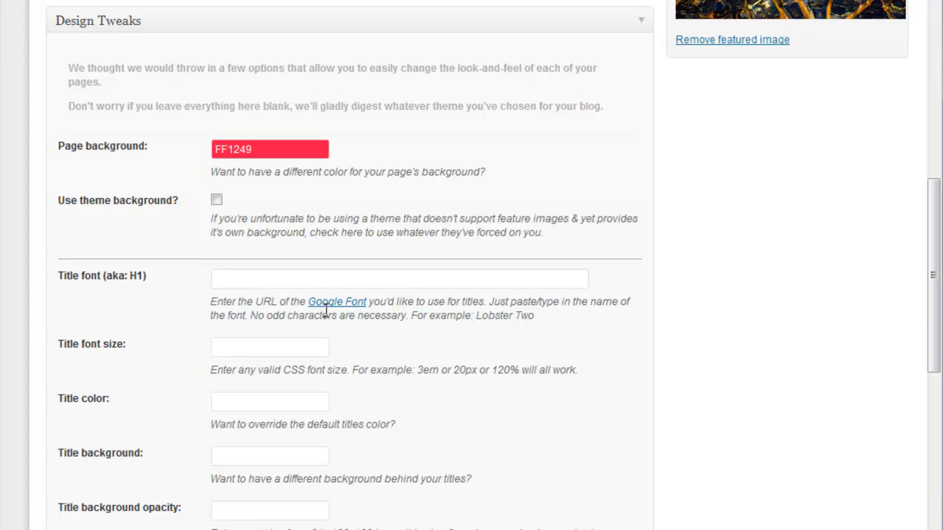
{"action": "left_click", "coordinate": [339, 306]}
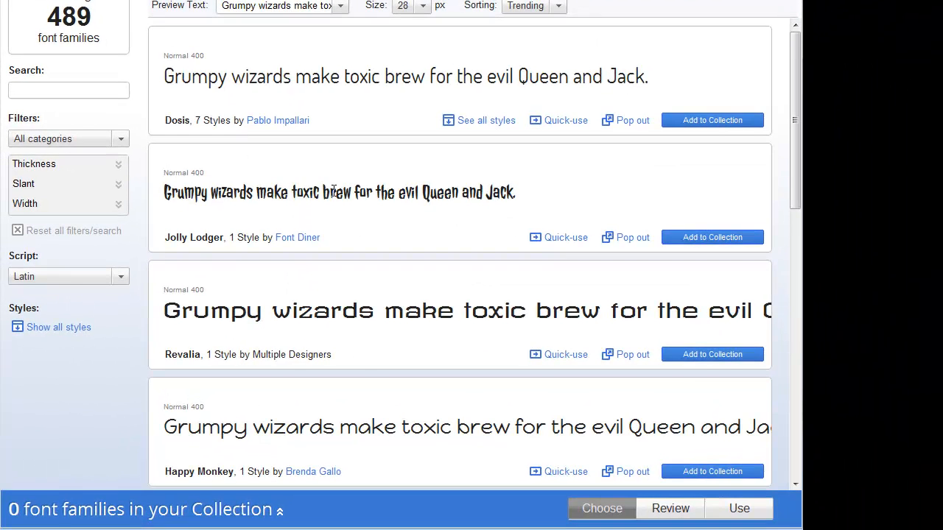
{"action": "scroll", "coordinate": [392, 266], "scroll_direction": "down", "scroll_amount": 3}
{"action": "scroll", "coordinate": [334, 203], "scroll_direction": "down", "scroll_amount": 6}
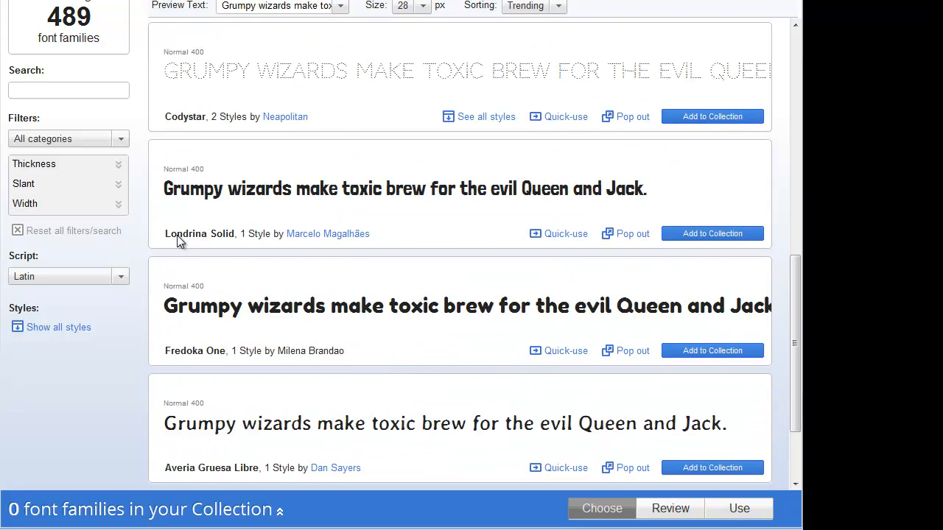
{"action": "mouse_move", "coordinate": [164, 159]}
{"action": "left_mouse_down"}
{"action": "mouse_move", "coordinate": [236, 160]}
{"action": "mouse_move", "coordinate": [164, 160]}
{"action": "left_mouse_up"}
{"action": "key", "text": "ctrl+c"}
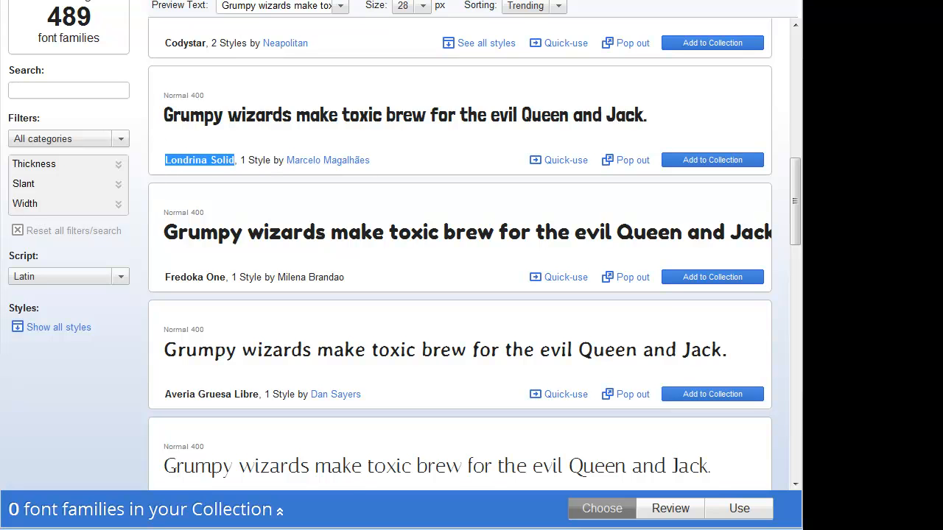
- Return to the Shebang's settings and paste "Londrina Solid" as the H1 title font
{"action": "left_click", "coordinate": [235, 0]}
{"action": "left_click", "coordinate": [241, 215]}
{"action": "key", "text": "ctrl+v"}
- Set the title font size to 2em and the title color to the pale yellow FFFEE8
{"action": "left_click", "coordinate": [224, 263]}
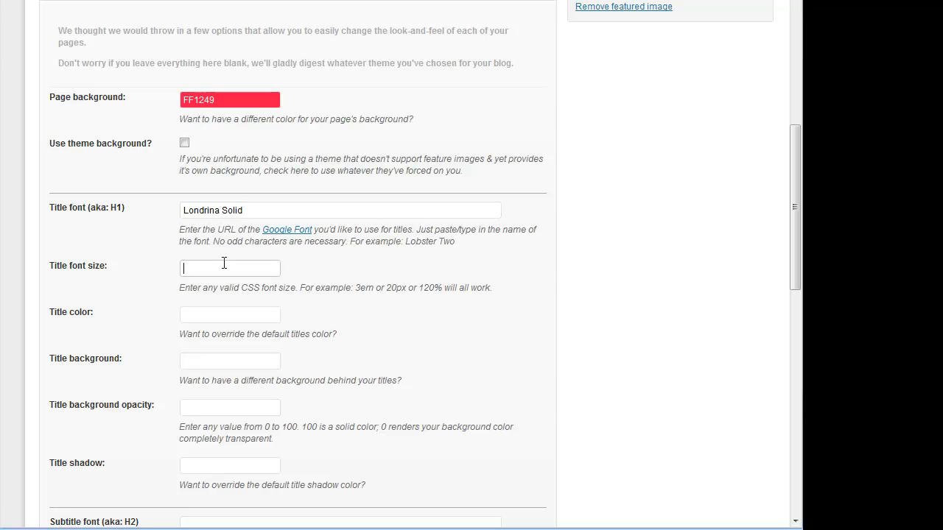
{"action": "type", "text": "2em"}
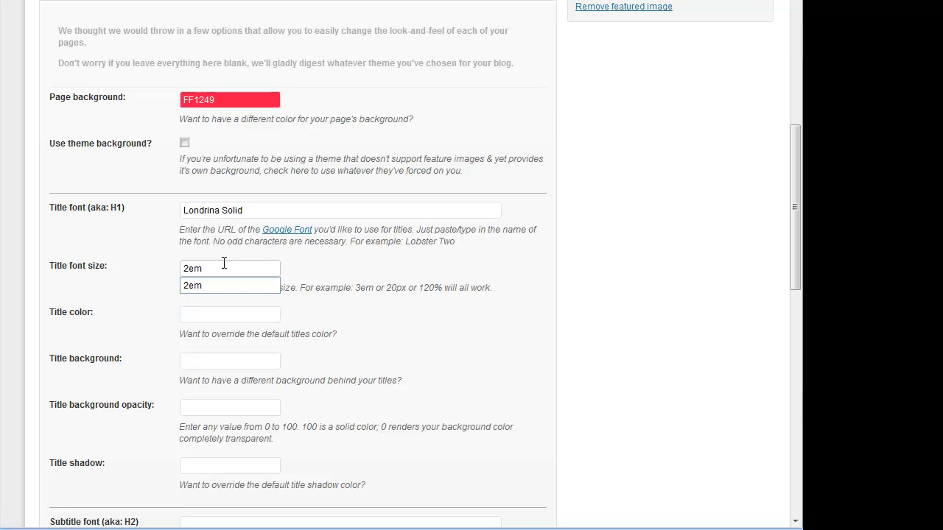
{"action": "key", "text": "Tab"}
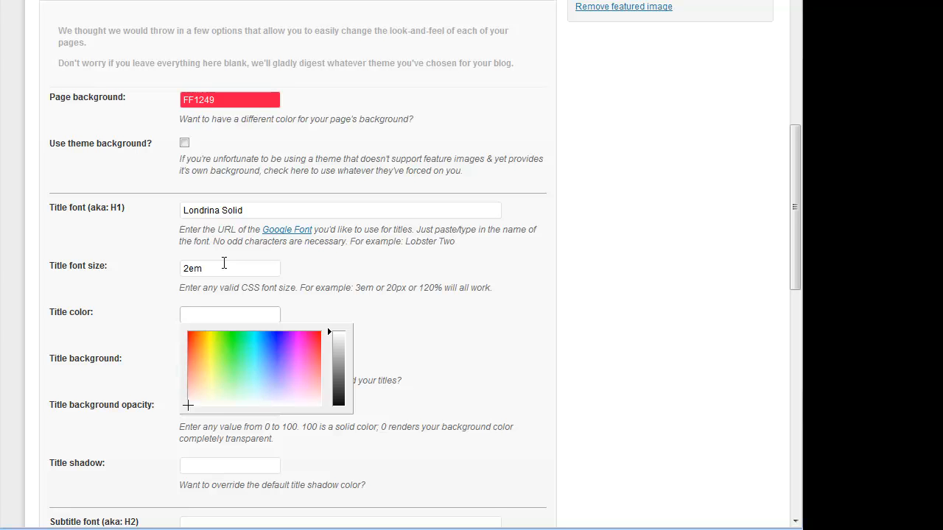
{"action": "left_click", "coordinate": [209, 398]}
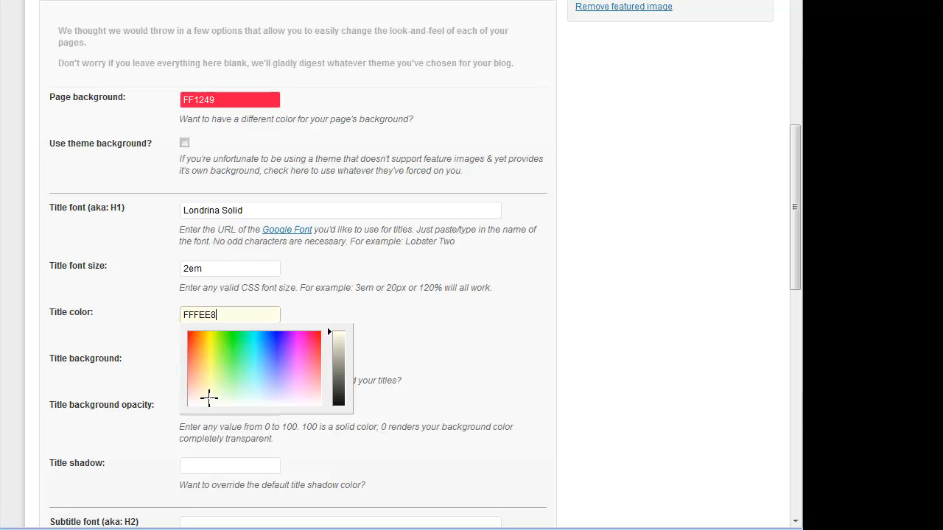
- Set the title background color to near-black 050505 and its opacity to 50
{"action": "key", "text": "Tab"}
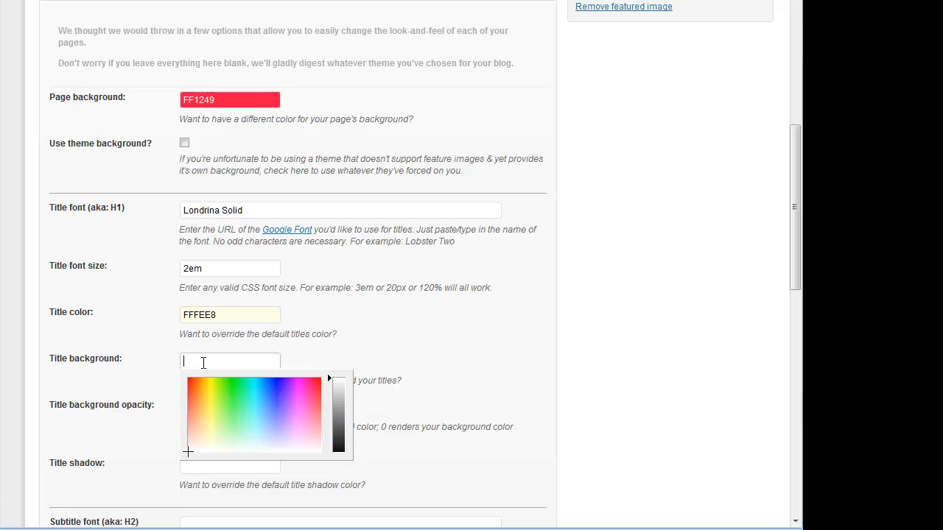
{"action": "left_click", "coordinate": [339, 451]}
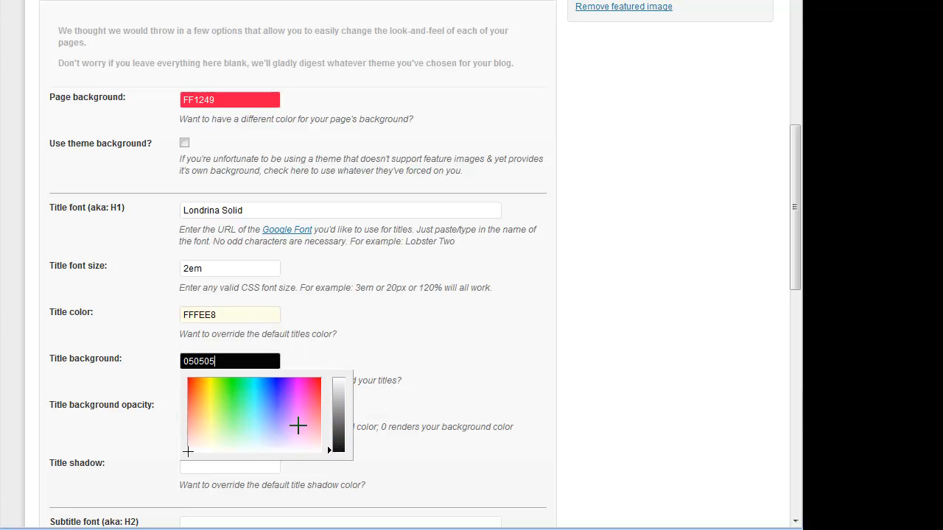
{"action": "key", "text": "Tab"}
{"action": "type", "text": "50"}
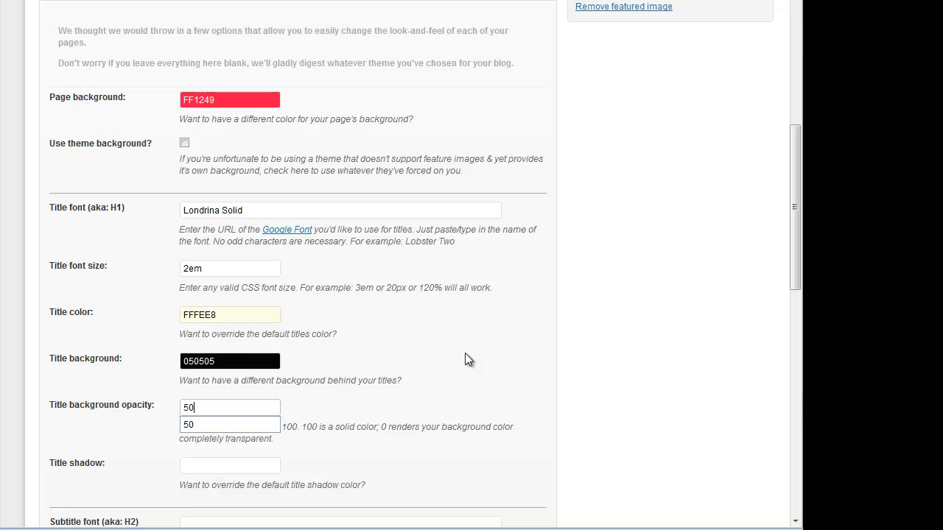
- Save the title styling and check the London is Burning heading in the content editor
{"action": "key", "text": "Return"}
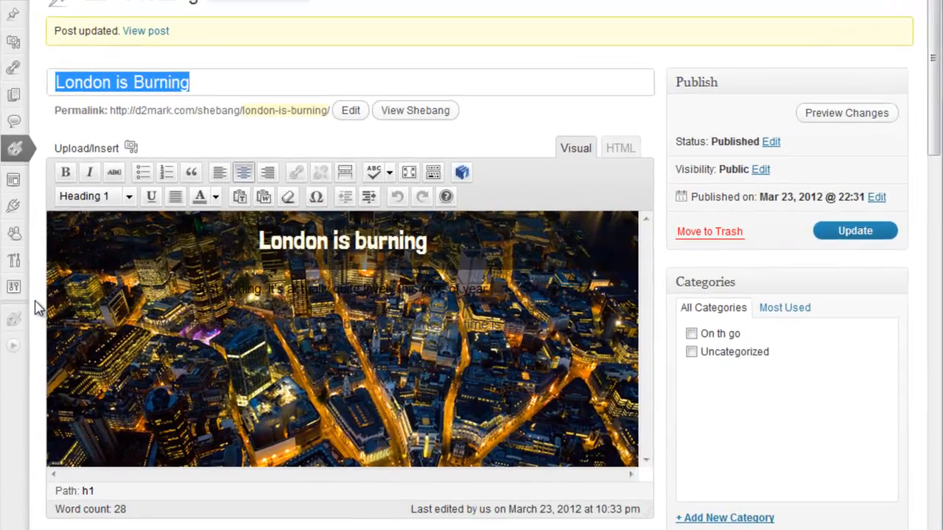
{"action": "scroll", "coordinate": [34, 237], "scroll_direction": "down", "scroll_amount": 3}
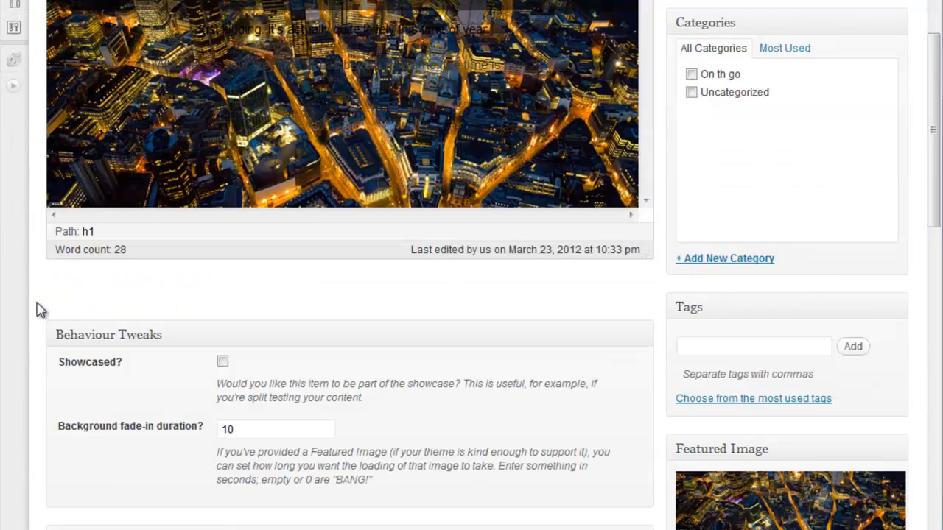
{"action": "scroll", "coordinate": [34, 237], "scroll_direction": "up", "scroll_amount": 2}
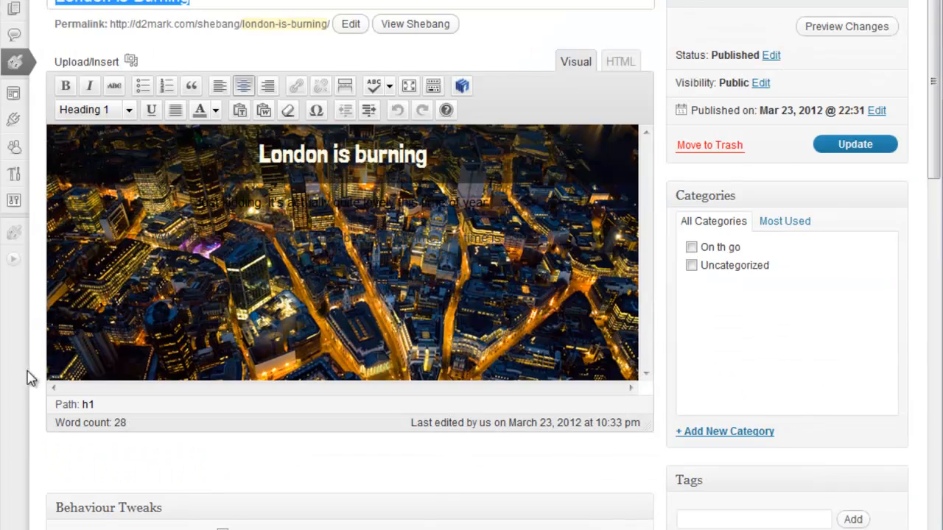
- Set the H2 subtitle font to Codystar and the subtitle font size to 1.8em
{"action": "scroll", "coordinate": [29, 379], "scroll_direction": "down", "scroll_amount": 10}
{"action": "scroll", "coordinate": [45, 389], "scroll_direction": "down", "scroll_amount": 8}
{"action": "scroll", "coordinate": [46, 388], "scroll_direction": "up", "scroll_amount": 2}
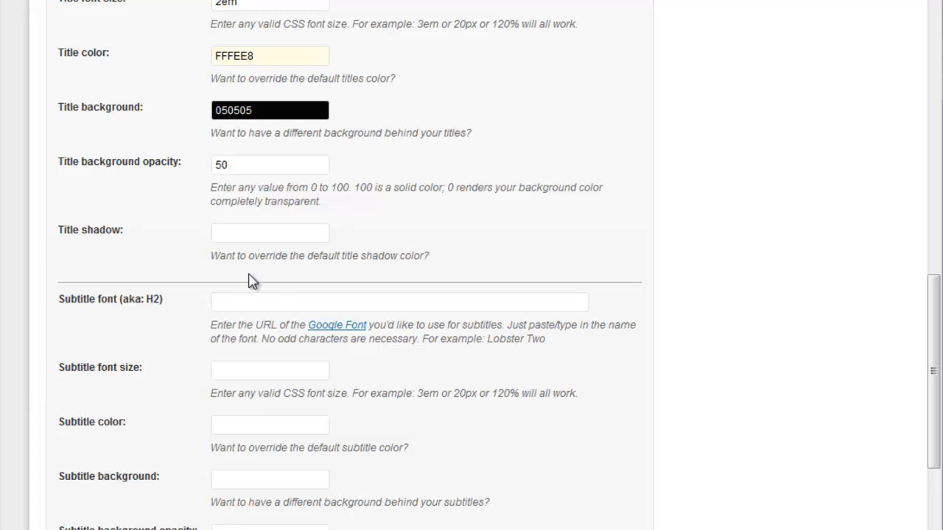
{"action": "left_click", "coordinate": [254, 304]}
{"action": "left_click", "coordinate": [252, 302]}
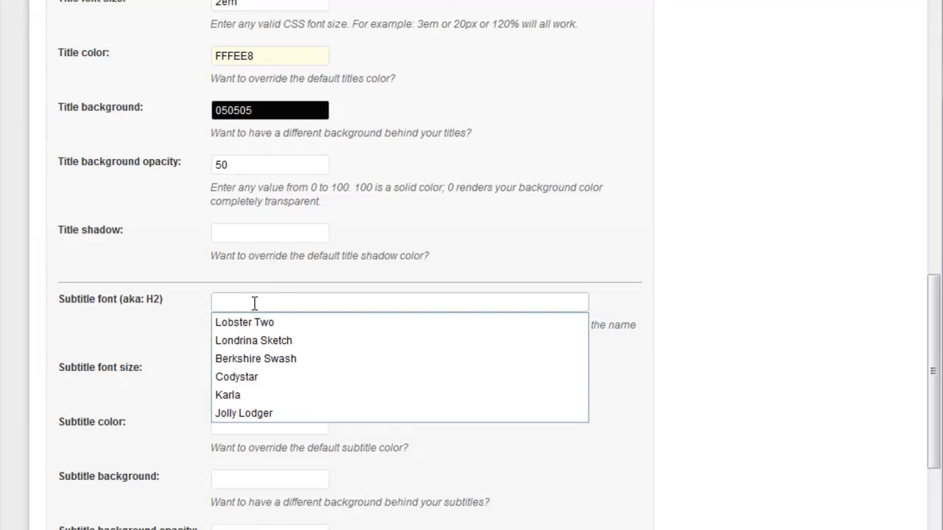
{"action": "left_click", "coordinate": [249, 379]}
{"action": "left_click", "coordinate": [287, 370]}
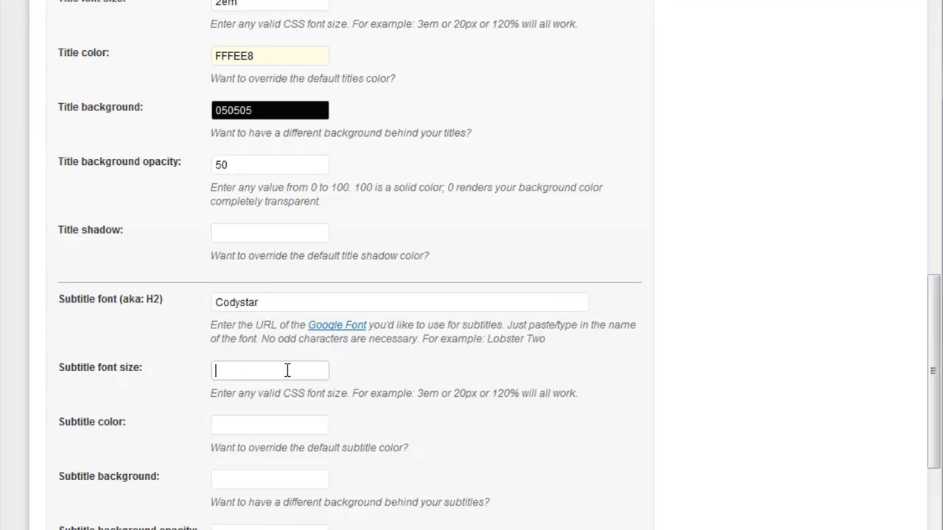
{"action": "type", "text": "1.8em"}
- Set the subtitle color to yellow EFFF0A and the subtitle background to near-black 030303
{"action": "key", "text": "Tab"}
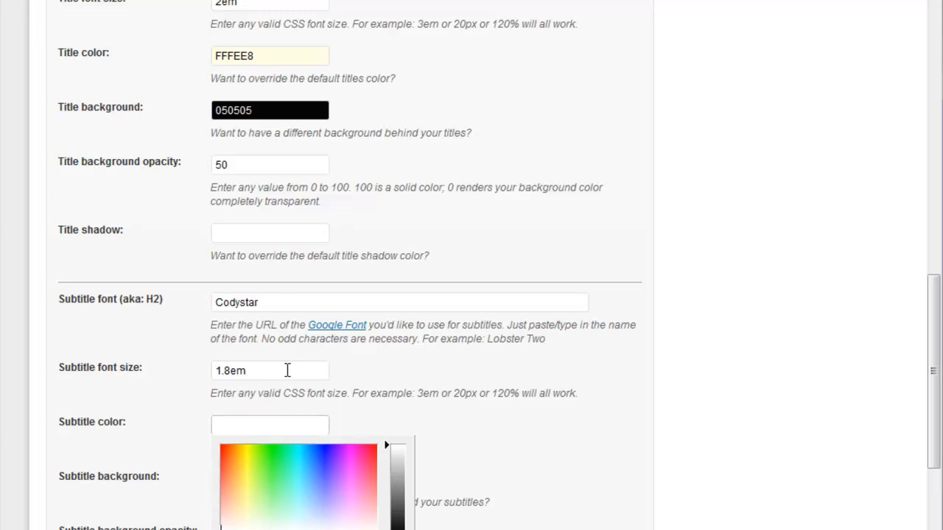
{"action": "left_click", "coordinate": [248, 449]}
{"action": "key", "text": "Tab"}
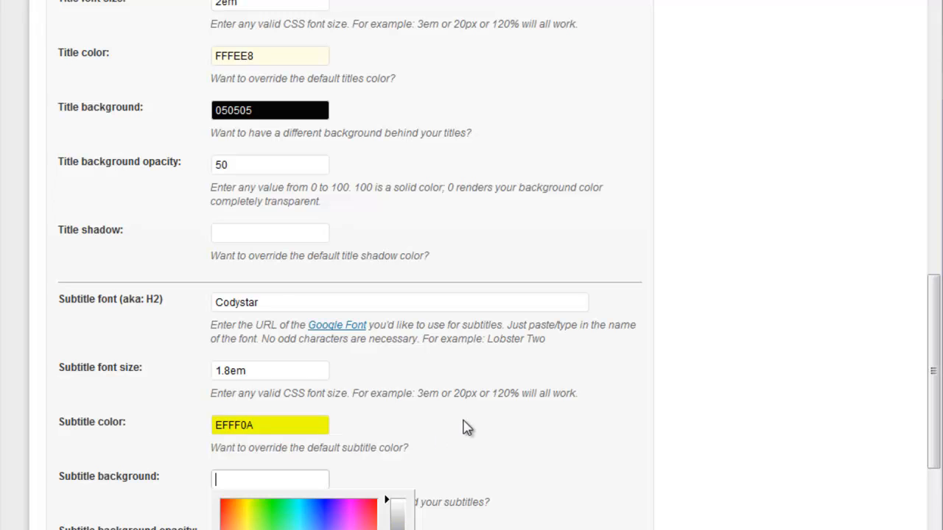
{"action": "left_click", "coordinate": [397, 529]}
{"action": "left_click", "coordinate": [659, 521]}
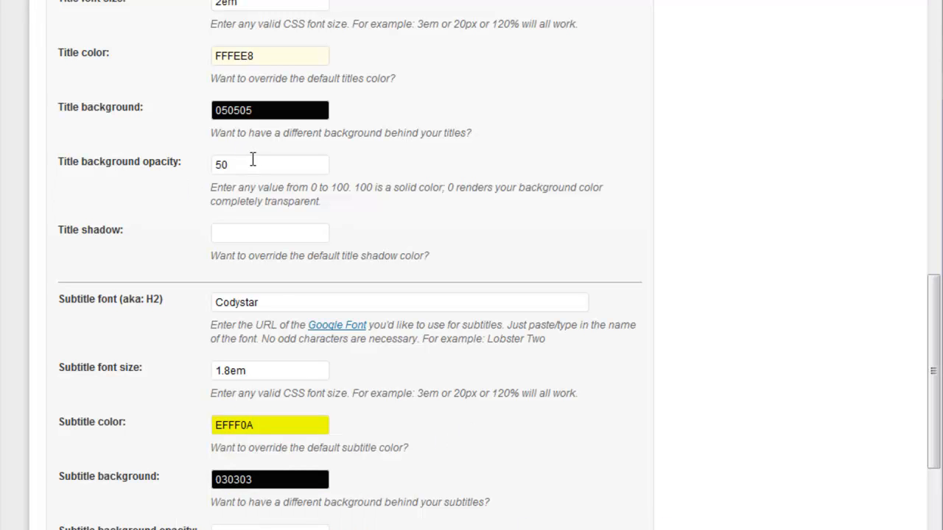
- Set the subtitle shadow to pink F23DFF and save the Shebang
{"action": "scroll", "coordinate": [488, 515], "scroll_direction": "down", "scroll_amount": 3}
{"action": "left_click", "coordinate": [287, 343]}
{"action": "left_click", "coordinate": [349, 381]}
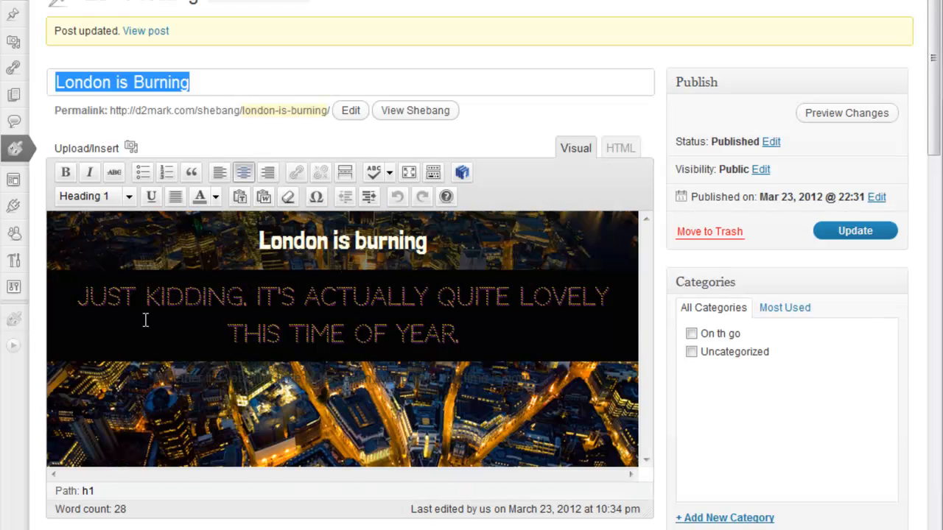
- Set the text color to green 5AFF47 in the Design Tweaks
{"action": "scroll", "coordinate": [329, 322], "scroll_direction": "down", "scroll_amount": 4}
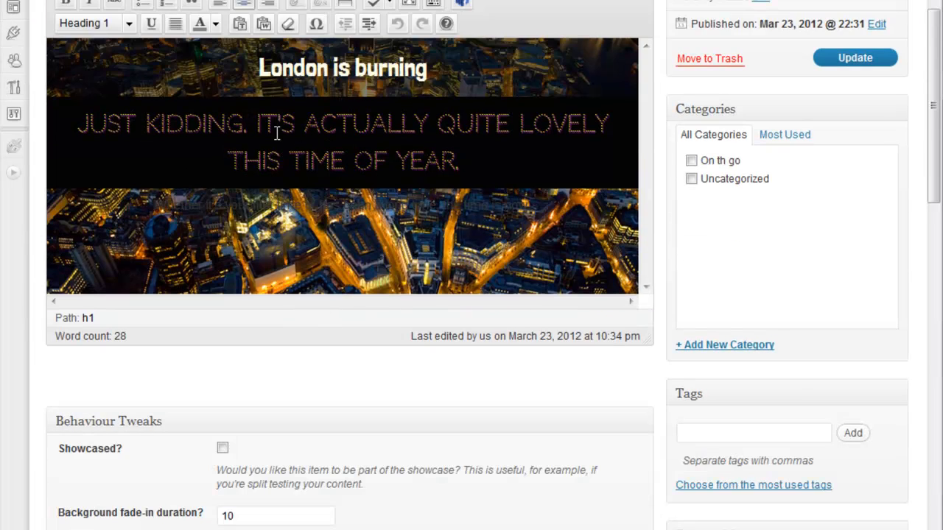
{"action": "scroll", "coordinate": [389, 244], "scroll_direction": "down", "scroll_amount": 4}
{"action": "scroll", "coordinate": [410, 331], "scroll_direction": "down", "scroll_amount": 12}
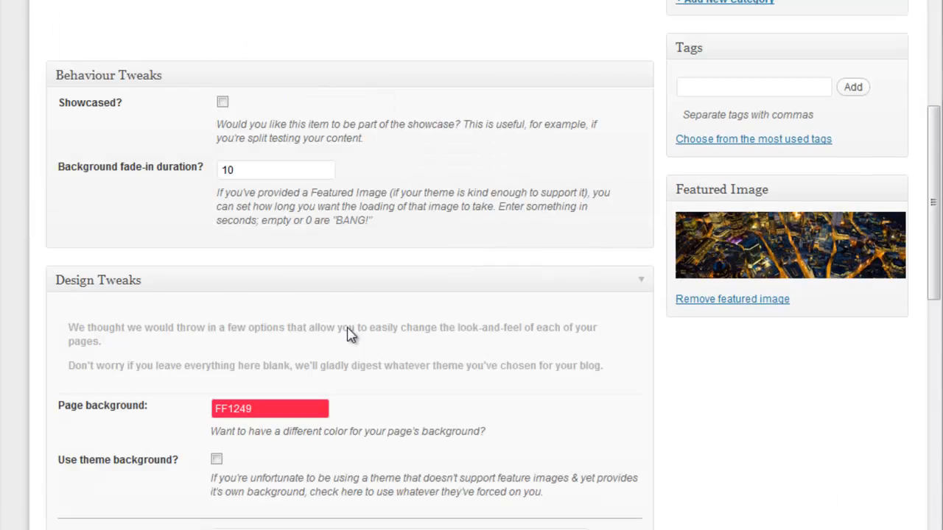
{"action": "scroll", "coordinate": [394, 446], "scroll_direction": "down", "scroll_amount": 12}
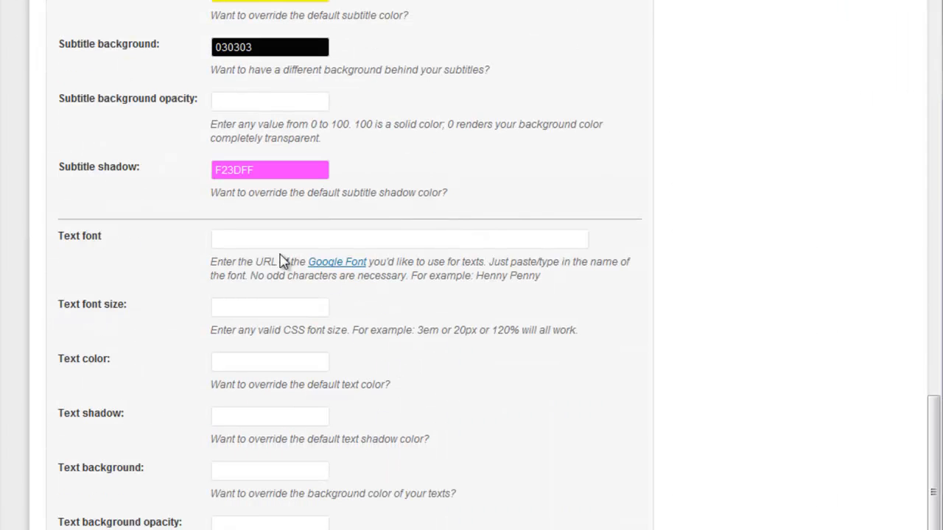
{"action": "left_click", "coordinate": [268, 362]}
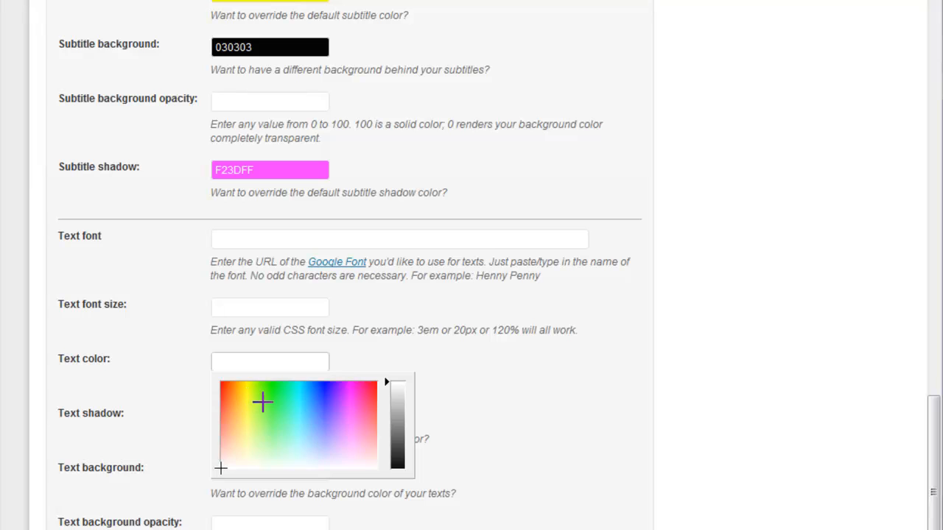
{"action": "left_click", "coordinate": [270, 405]}
{"action": "left_click", "coordinate": [714, 400]}
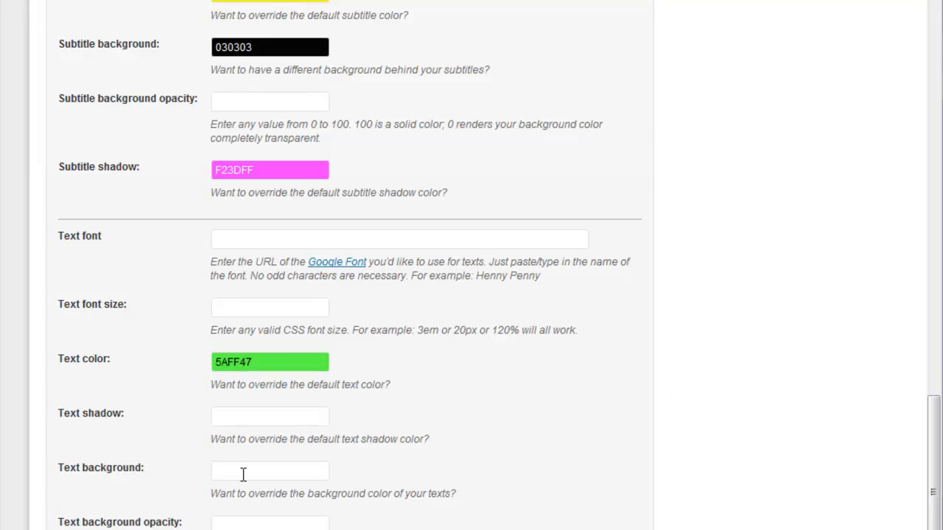
- Set the text background to yellow FFFA66 and save the Shebang
{"action": "left_click", "coordinate": [242, 471]}
{"action": "left_click", "coordinate": [245, 520]}
{"action": "left_click", "coordinate": [706, 468]}
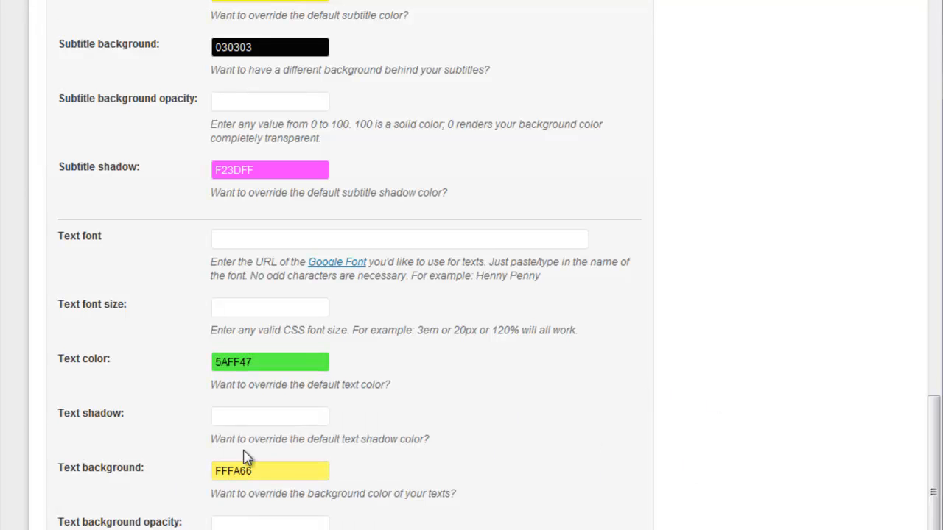
{"action": "left_click", "coordinate": [285, 474]}
{"action": "key", "text": "Return"}
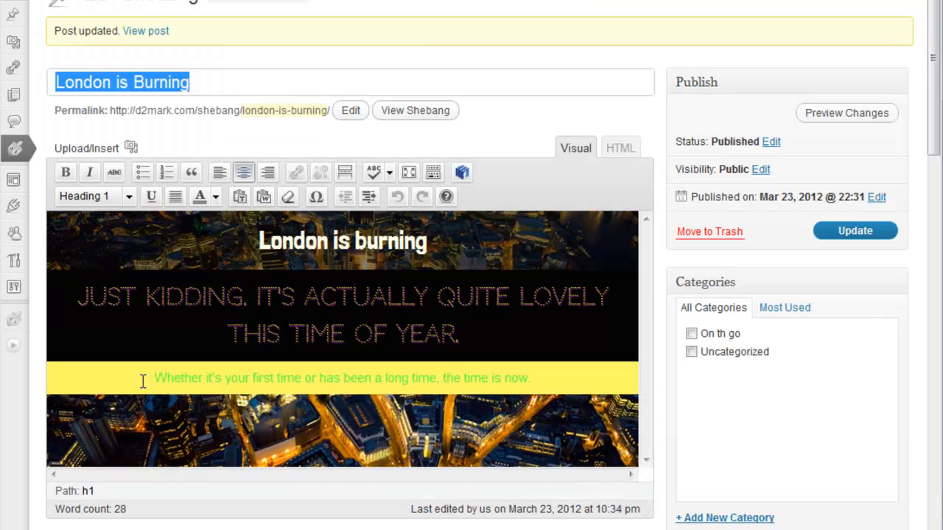
- Change the text color to blue 270FFF and save the Shebang
{"action": "scroll", "coordinate": [207, 383], "scroll_direction": "down", "scroll_amount": 15}
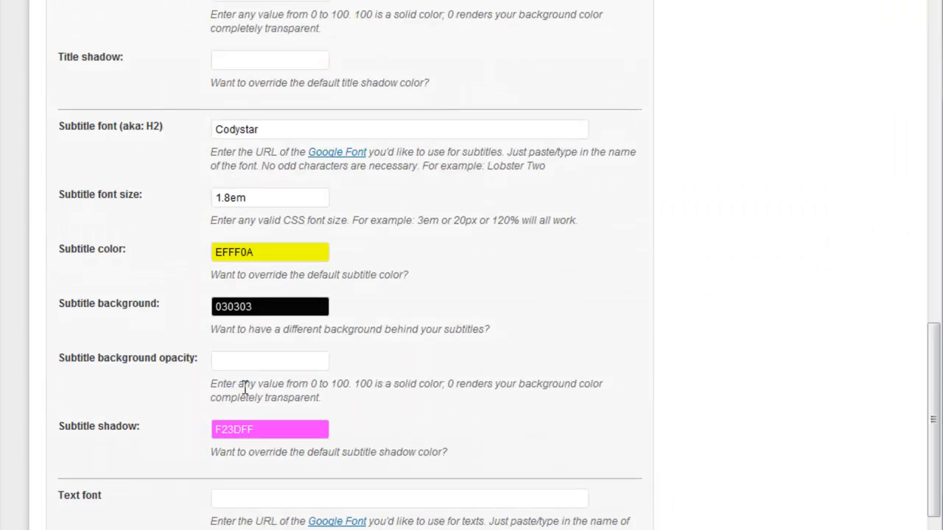
{"action": "scroll", "coordinate": [302, 431], "scroll_direction": "down", "scroll_amount": 5}
{"action": "left_click", "coordinate": [281, 274]}
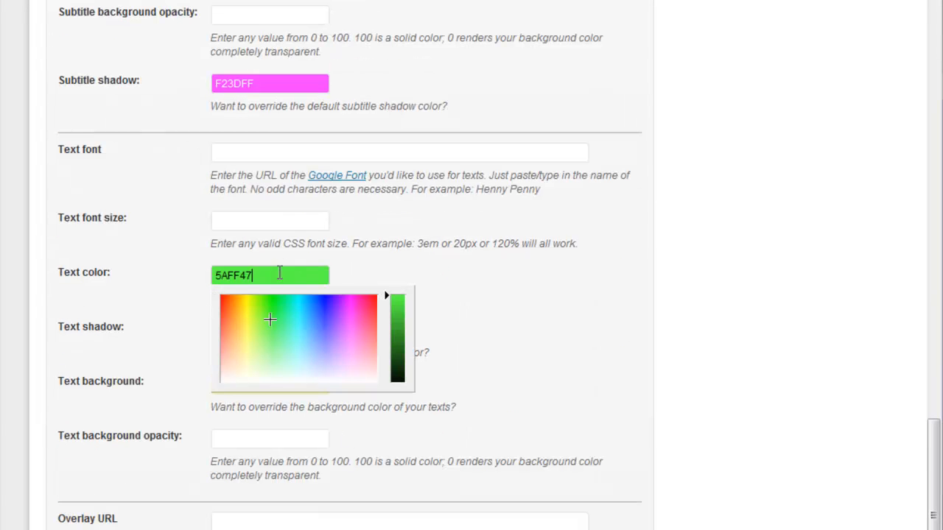
{"action": "left_click", "coordinate": [327, 300]}
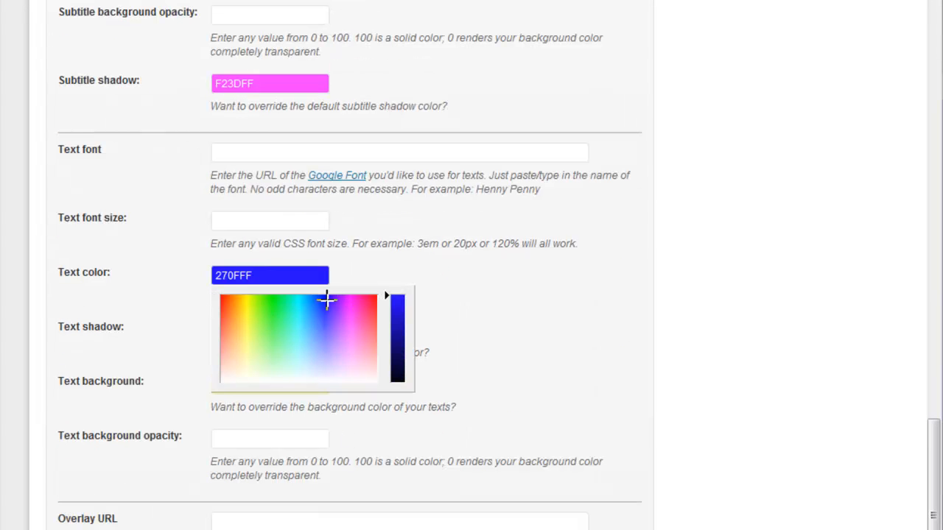
{"action": "key", "text": "Return"}
- Review the saved Shebang's content and its Design Tweaks options
{"action": "scroll", "coordinate": [339, 303], "scroll_direction": "down", "scroll_amount": 1}
{"action": "scroll", "coordinate": [340, 302], "scroll_direction": "down", "scroll_amount": 3}
{"action": "scroll", "coordinate": [339, 302], "scroll_direction": "up", "scroll_amount": 4}
{"action": "scroll", "coordinate": [339, 302], "scroll_direction": "down", "scroll_amount": 9}
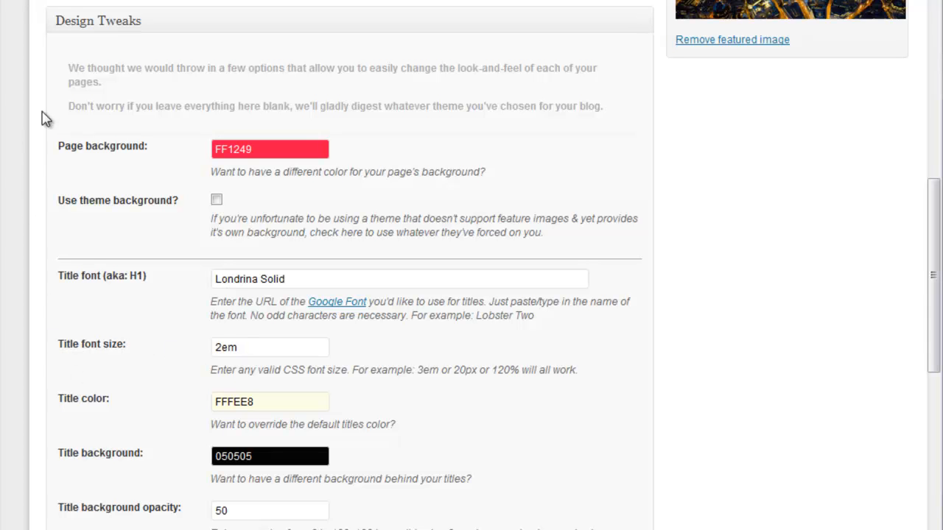
{"action": "scroll", "coordinate": [42, 107], "scroll_direction": "up", "scroll_amount": 5}
{"action": "scroll", "coordinate": [43, 107], "scroll_direction": "up", "scroll_amount": 5}
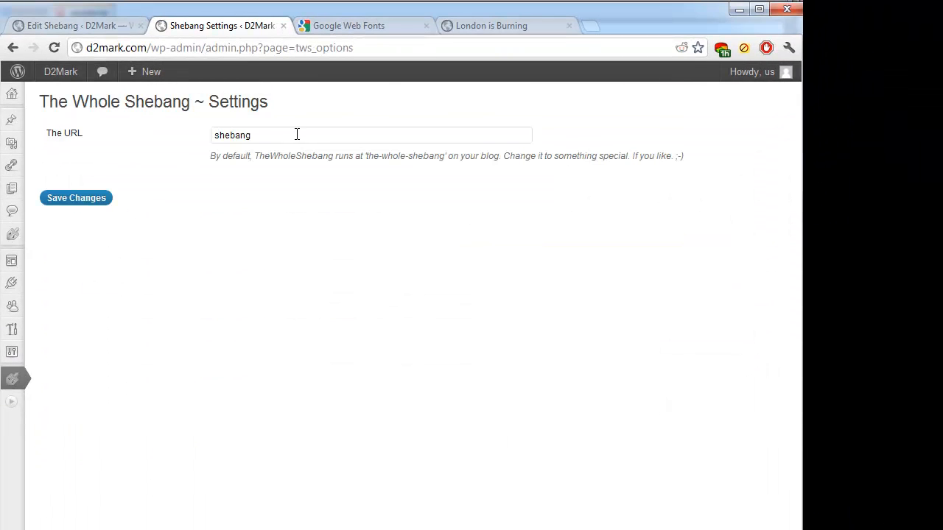
- Set the URL to "hot-stuff" in The Whole Shebang's settings and save the change
{"action": "left_click_drag", "start_coordinate": [303, 133], "coordinate": [122, 140]}
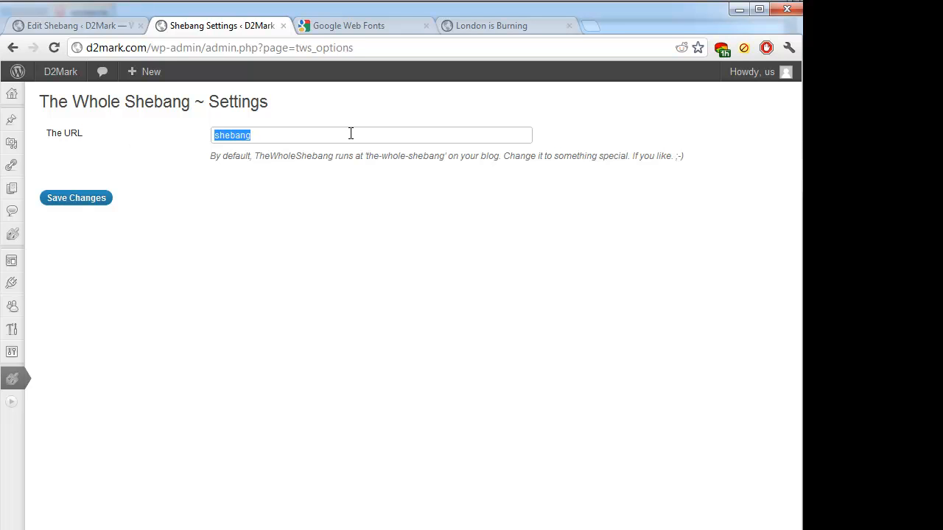
{"action": "type", "text": "hot"}
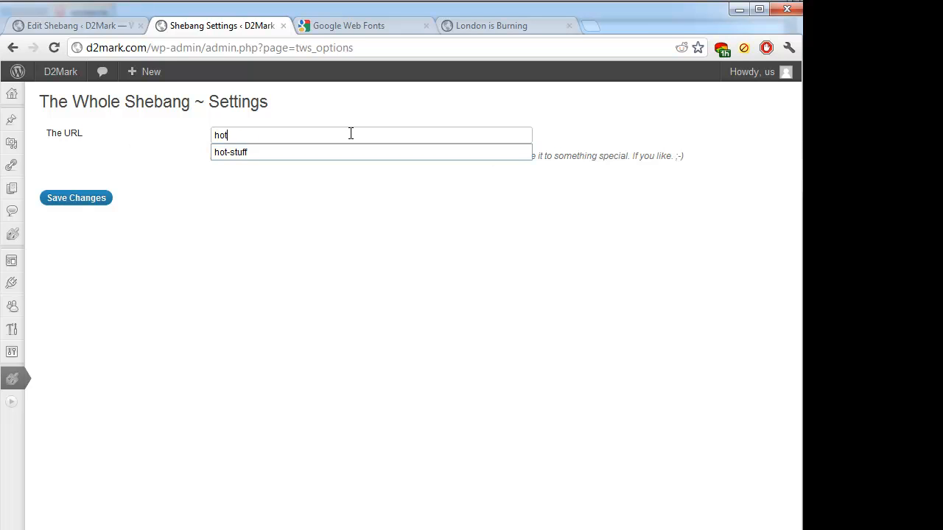
{"action": "type", "text": "-stuff"}
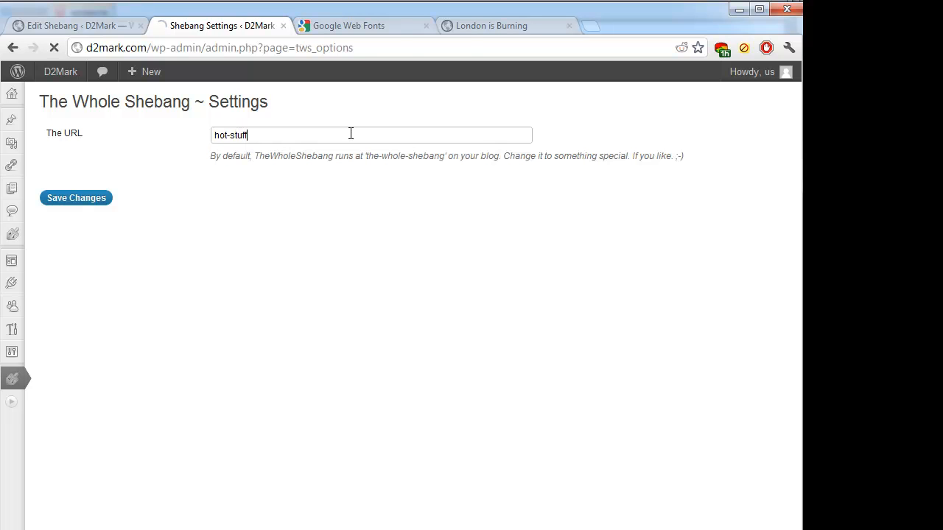
{"action": "key", "text": "Return"}
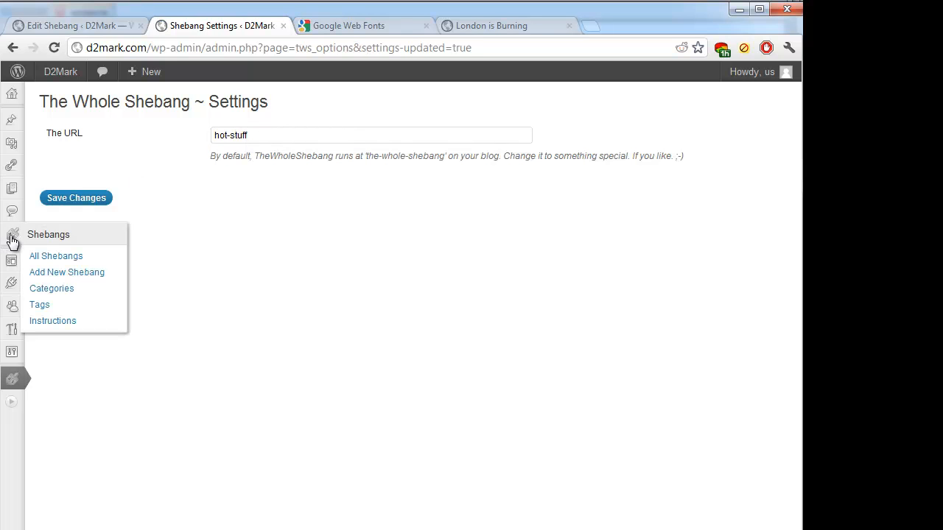
- Open the London is Burning Shebang for editing from the Shebangs list and view its published page
{"action": "left_click", "coordinate": [13, 241]}
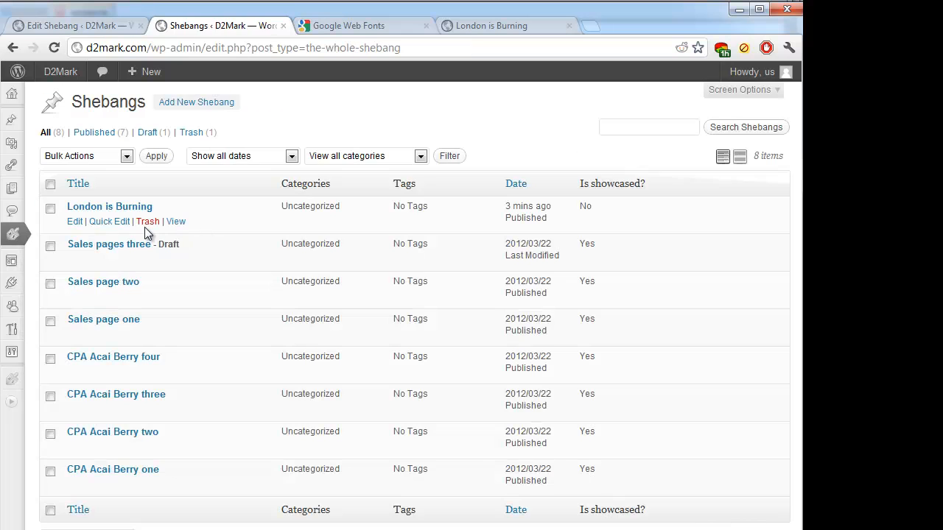
{"action": "left_click", "coordinate": [76, 223]}
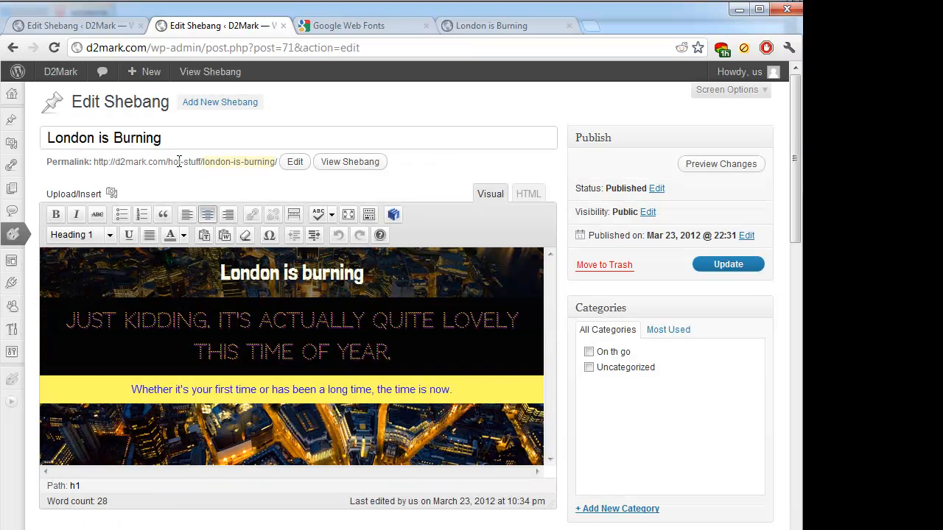
{"action": "left_click", "coordinate": [357, 164]}
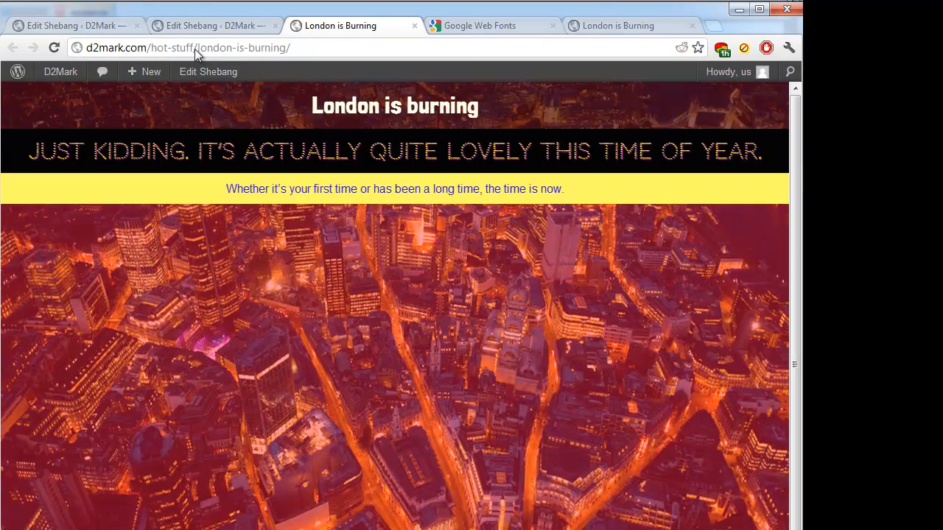
- Load the base address d2mark.com/hot-stuff and reload it several times to see the rotating showcased Shebangs
{"action": "left_click_drag", "start_coordinate": [195, 49], "coordinate": [464, 53]}
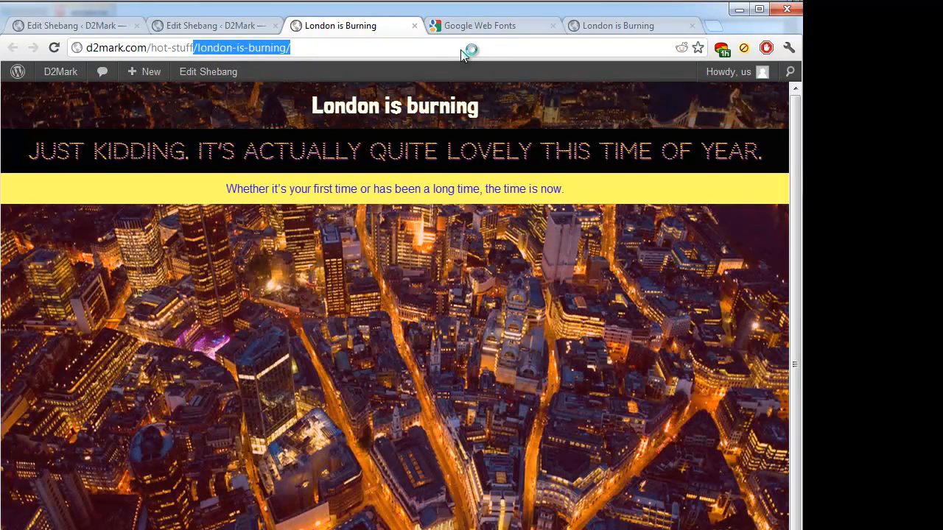
{"action": "key", "text": "BackSpace"}
{"action": "key", "text": "Return"}
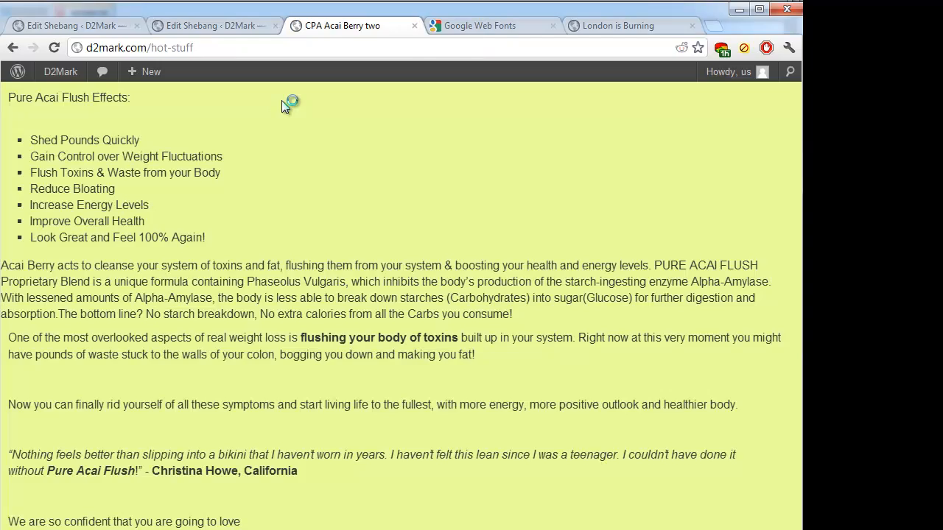
{"action": "key", "text": "F5"}
{"action": "key", "text": "F5"}
{"action": "key", "text": "F5"}
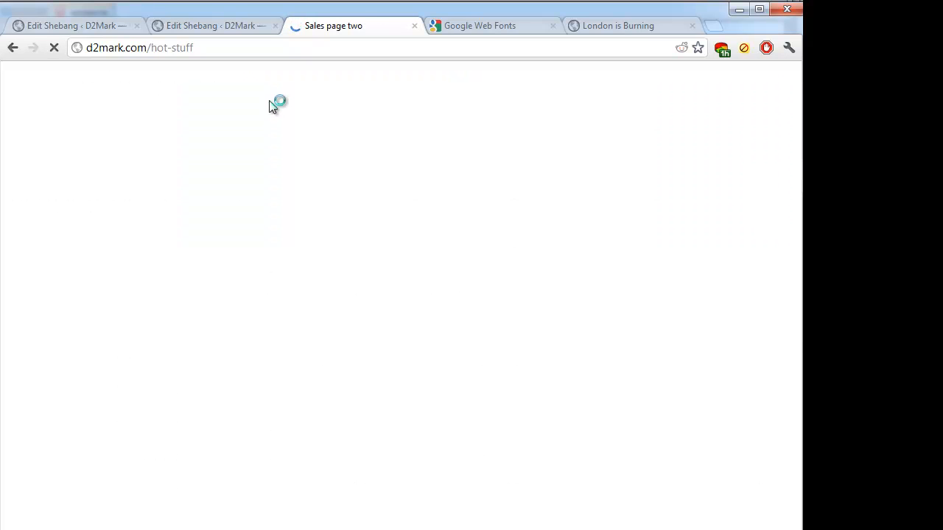
{"action": "key", "text": "F5"}
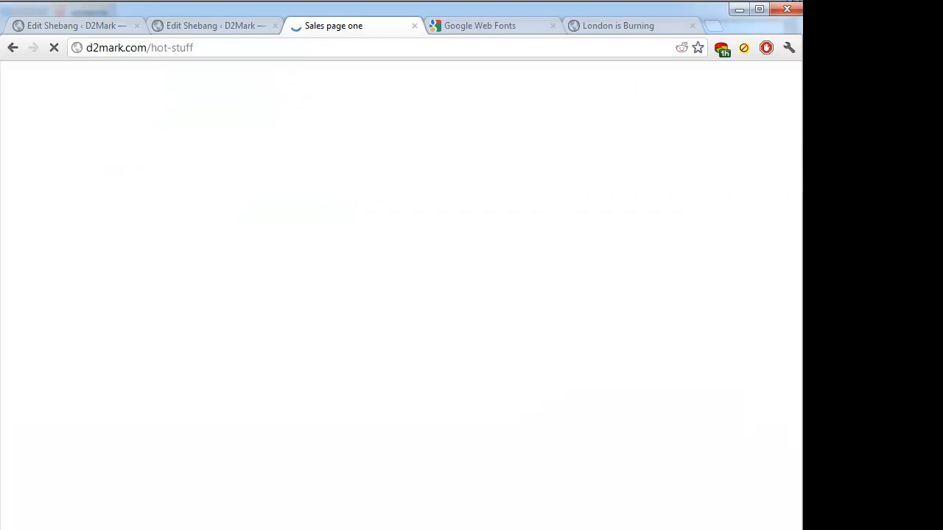